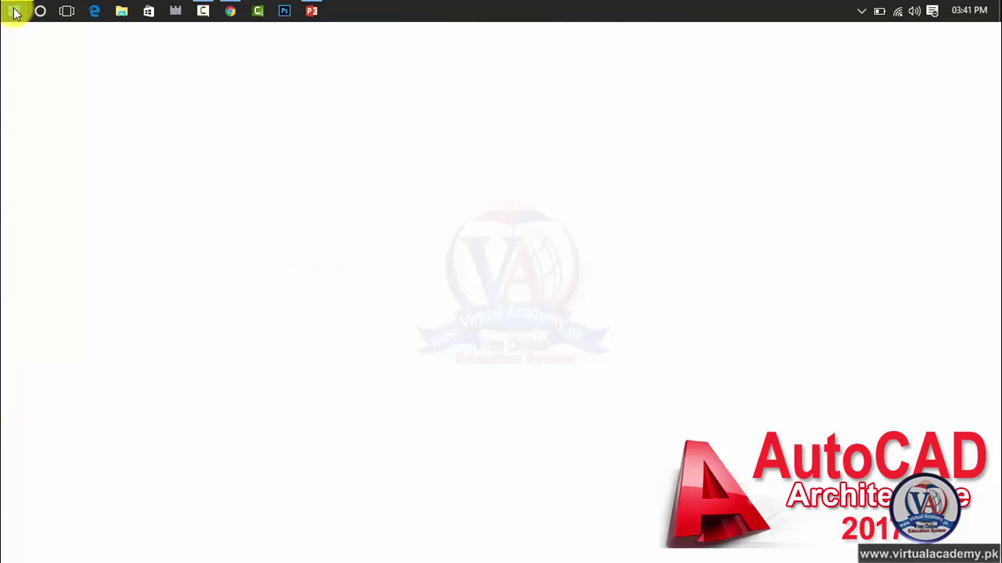
Search the computer for "auto" and pin AutoCAD Architecture 2017 - English to the taskbar.
click(16, 12)
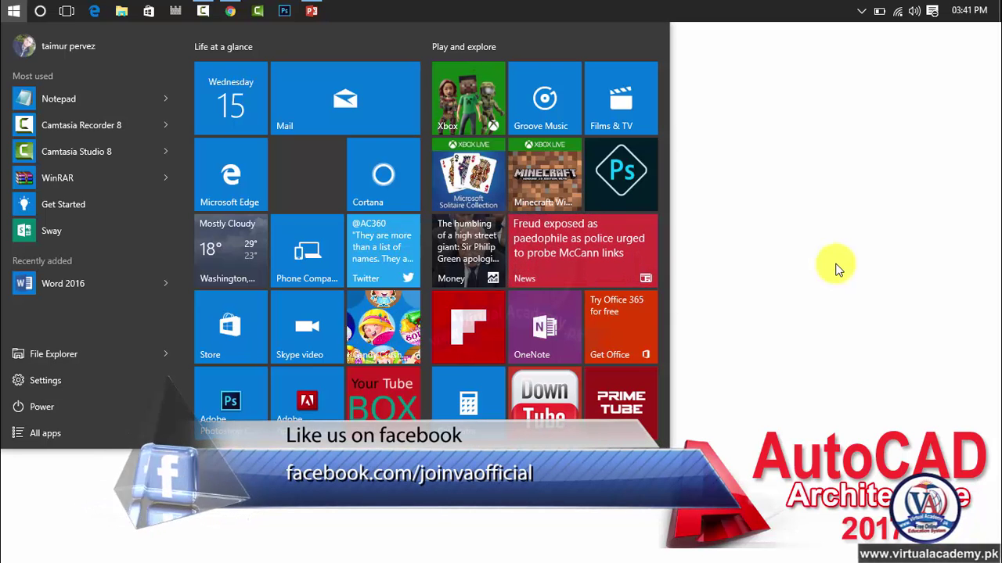
text(auto)
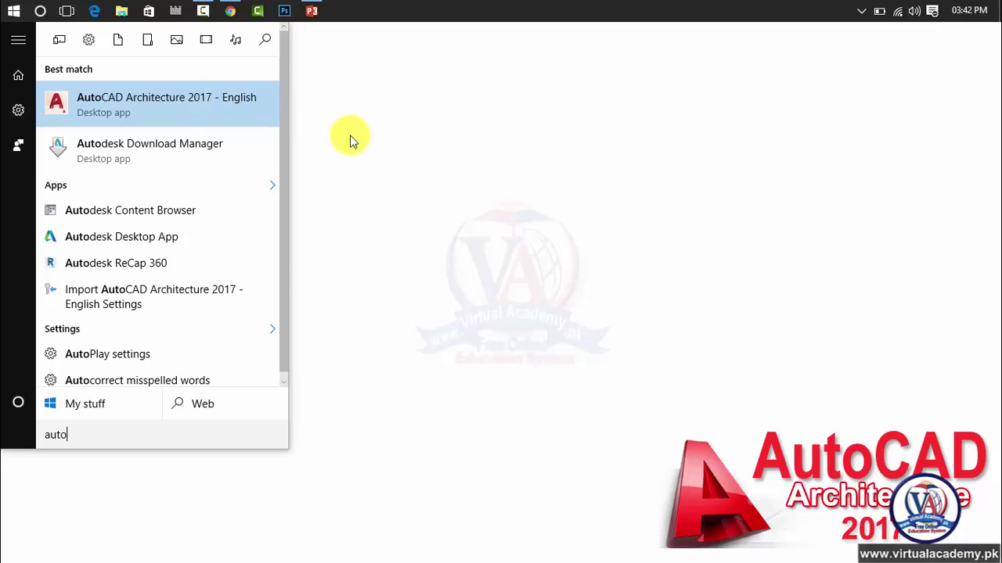
right_click(174, 116)
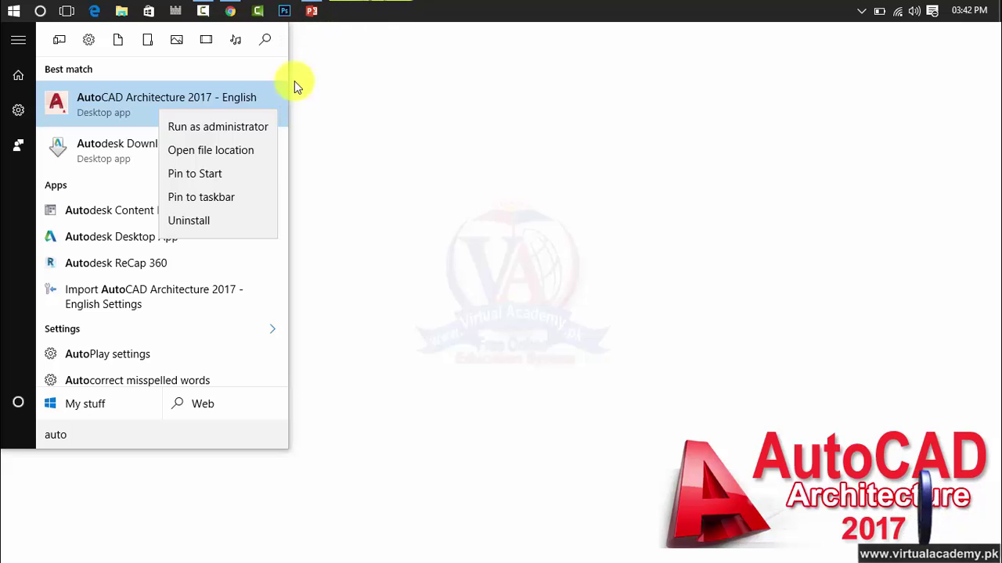
click(207, 198)
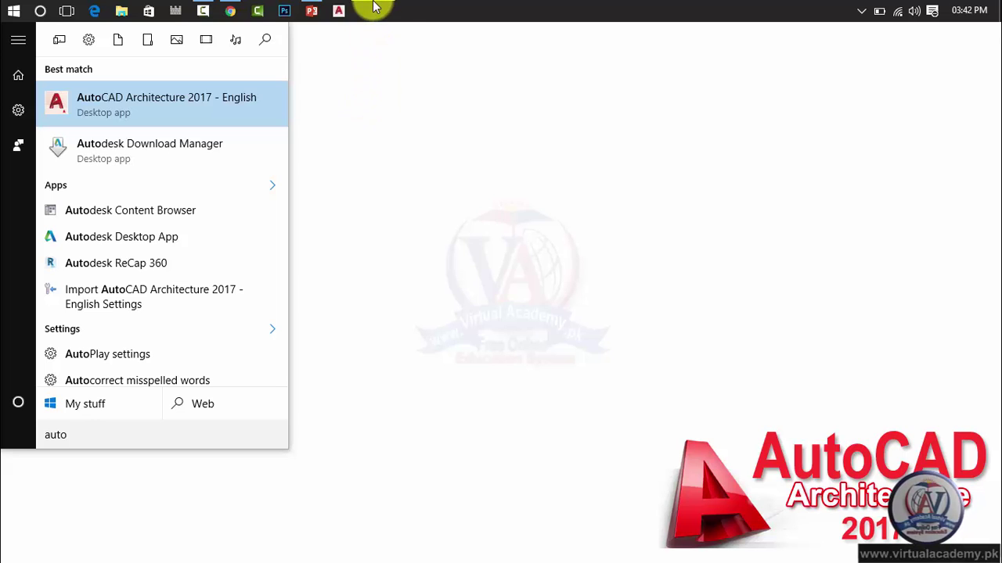
click(351, 117)
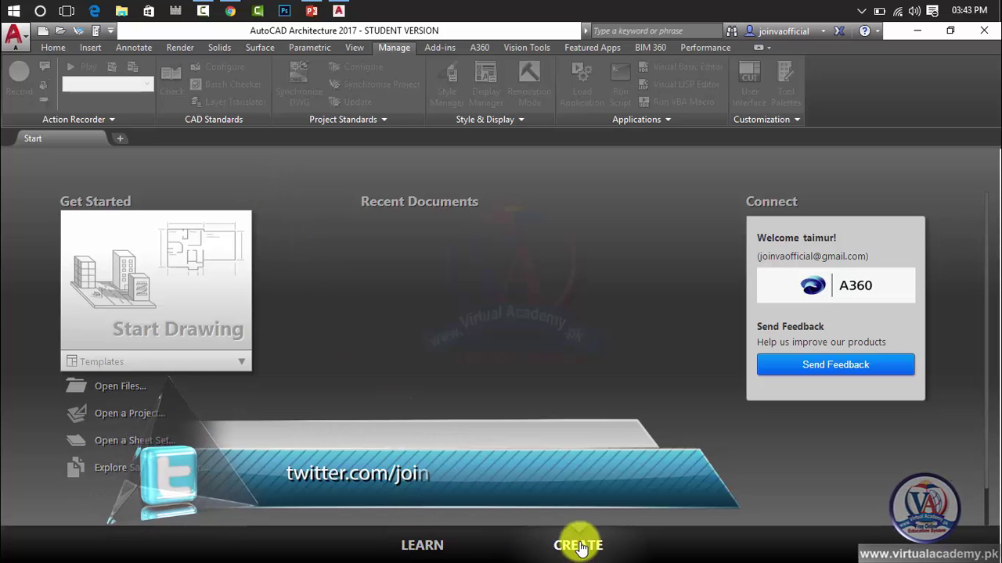
Examine the Learn page's getting started videos, feature videos, tips and online resources, and return to the Create page.
click(423, 548)
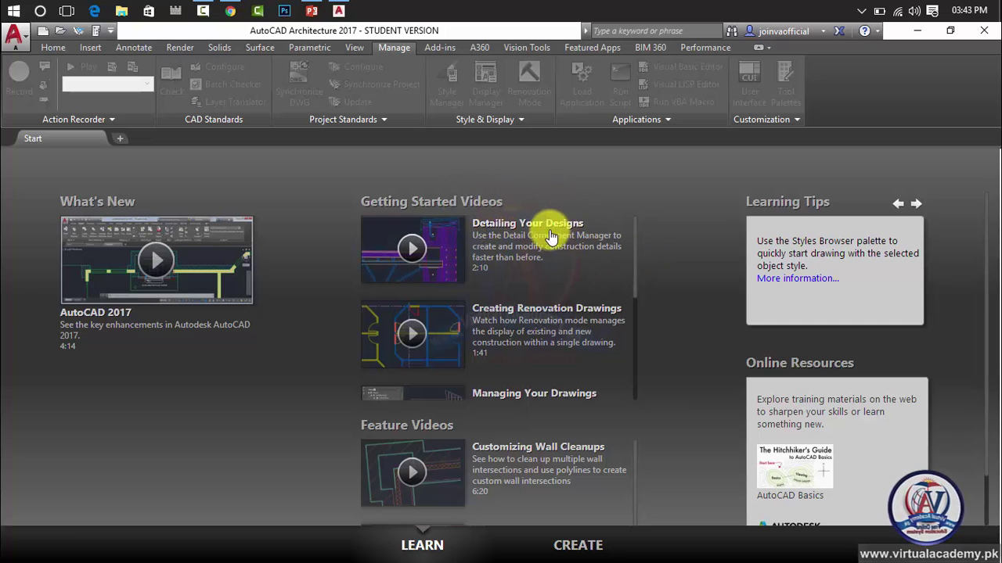
scroll(489, 354, down, 4)
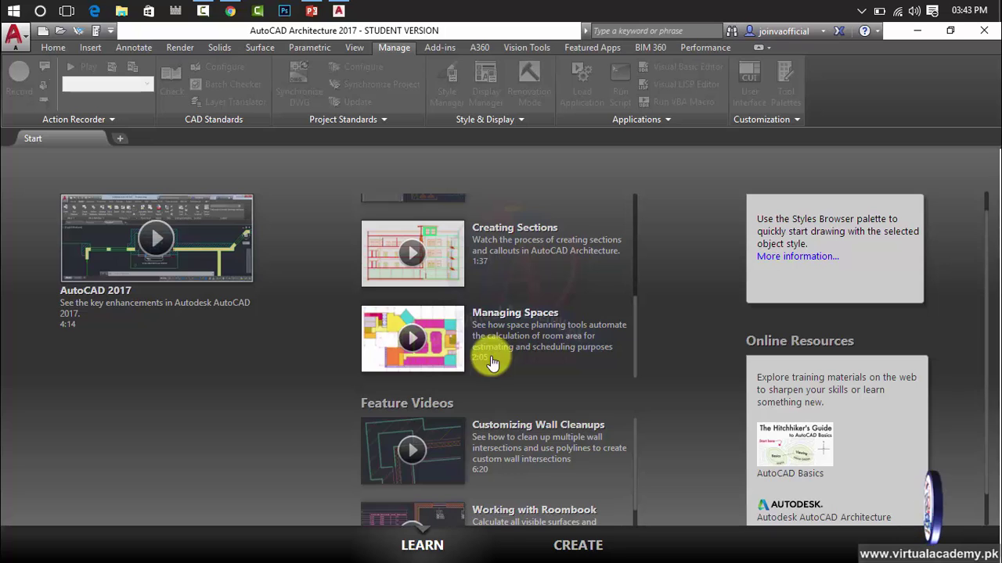
scroll(482, 417, down, 3)
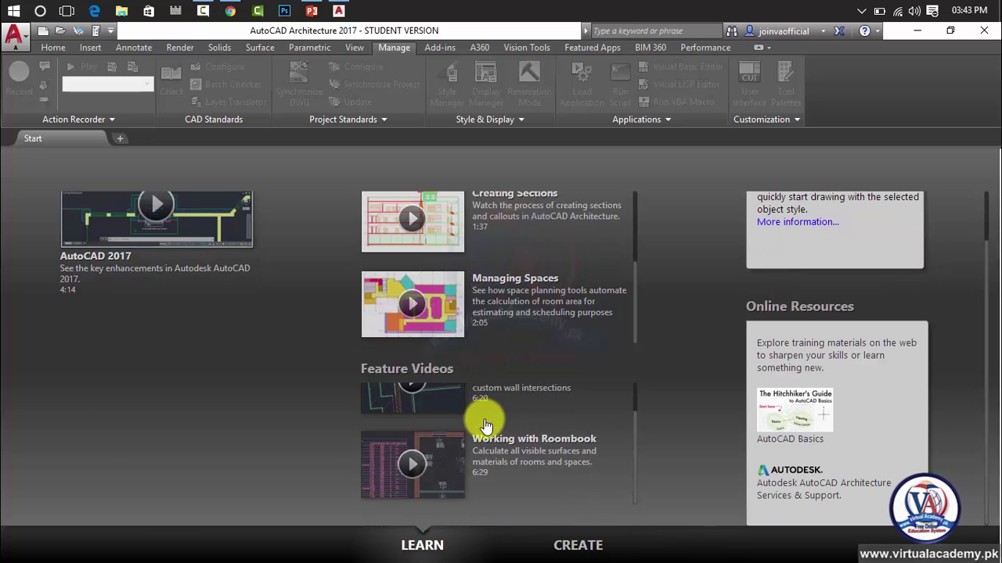
scroll(483, 418, up, 4)
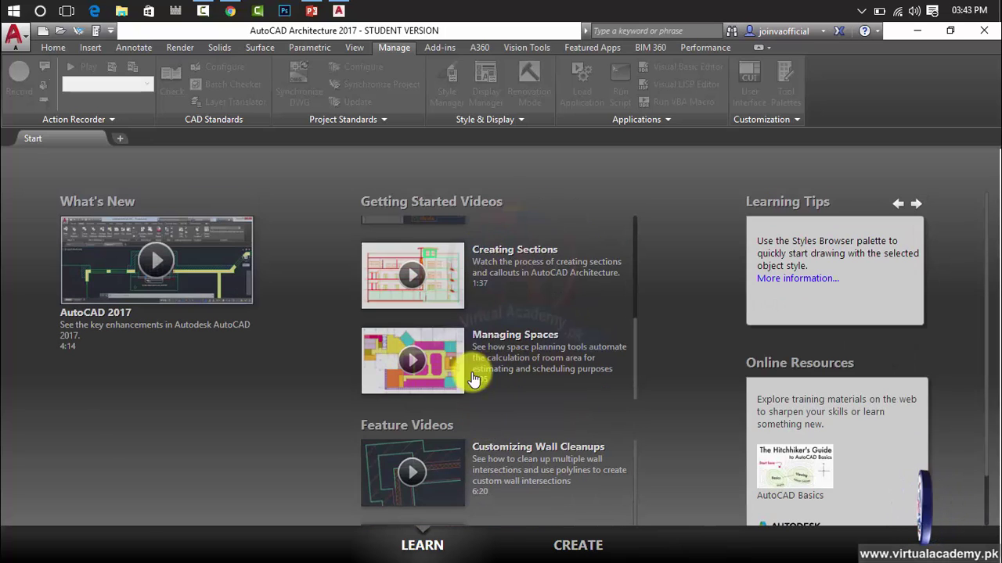
scroll(493, 353, up, 3)
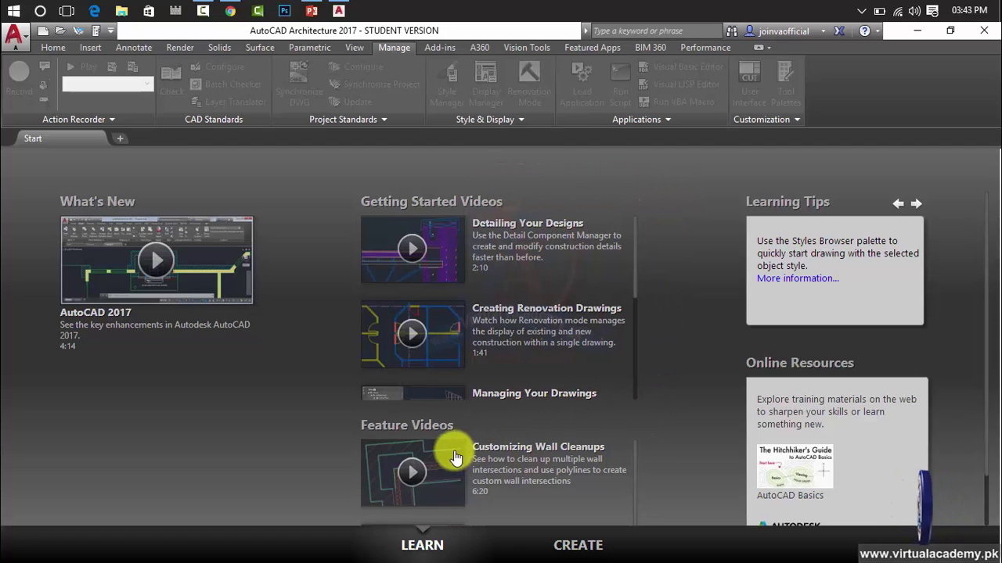
scroll(660, 433, down, 1)
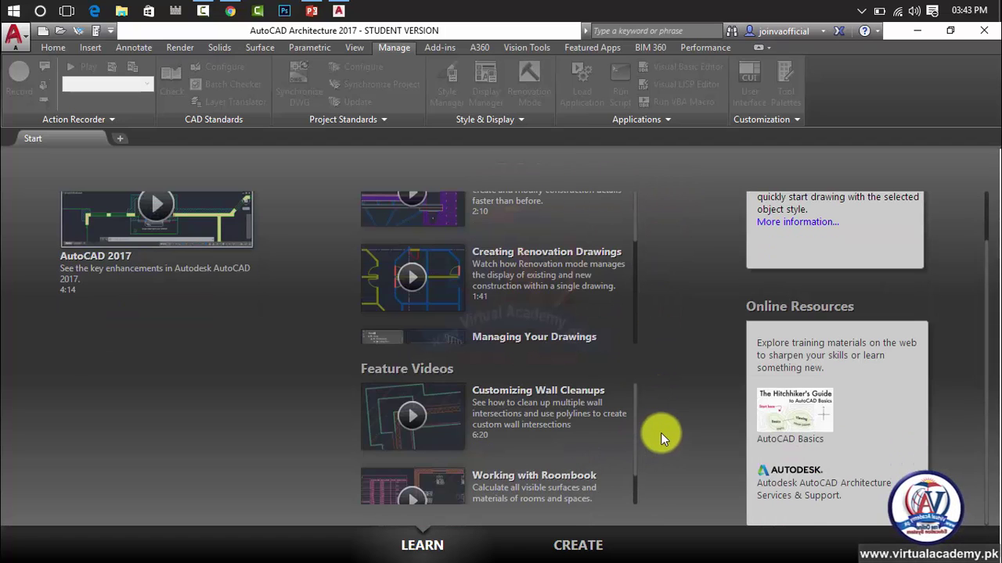
scroll(637, 394, up, 1)
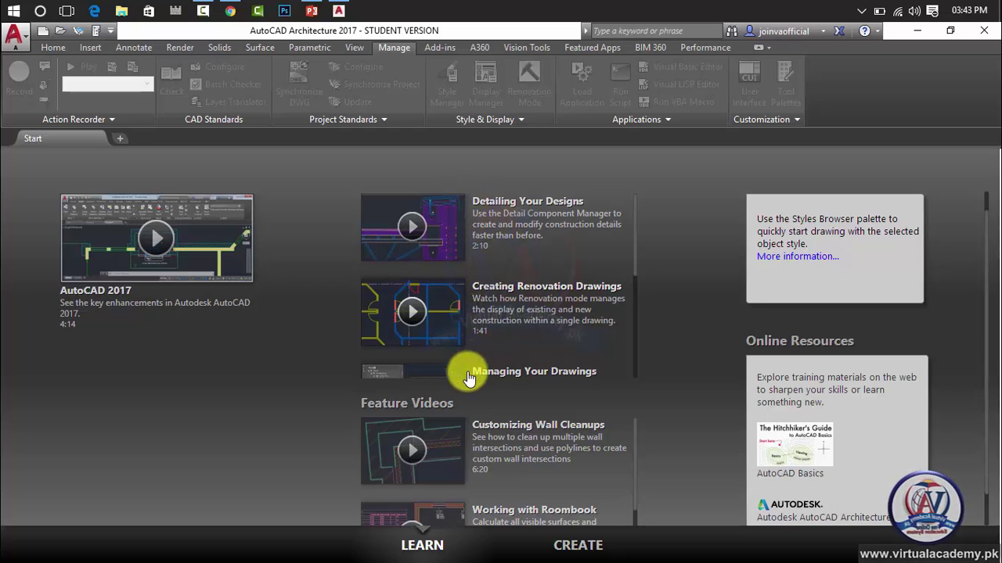
scroll(646, 283, down, 1)
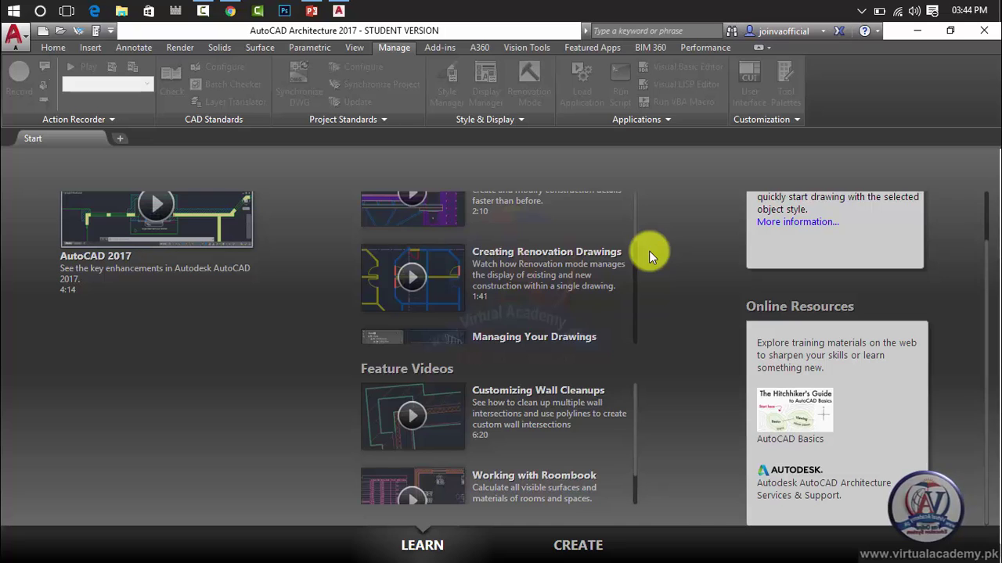
scroll(565, 331, up, 1)
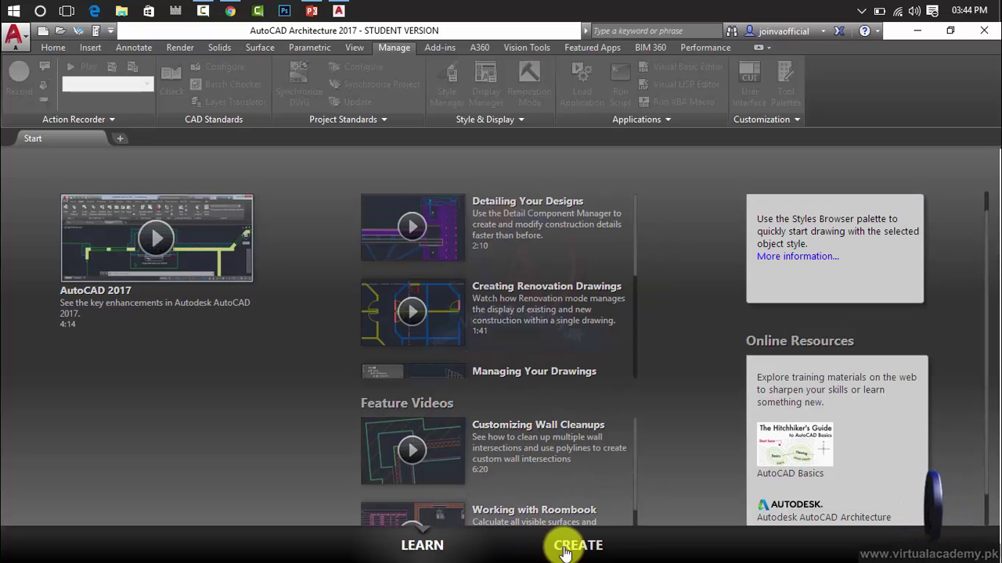
click(567, 548)
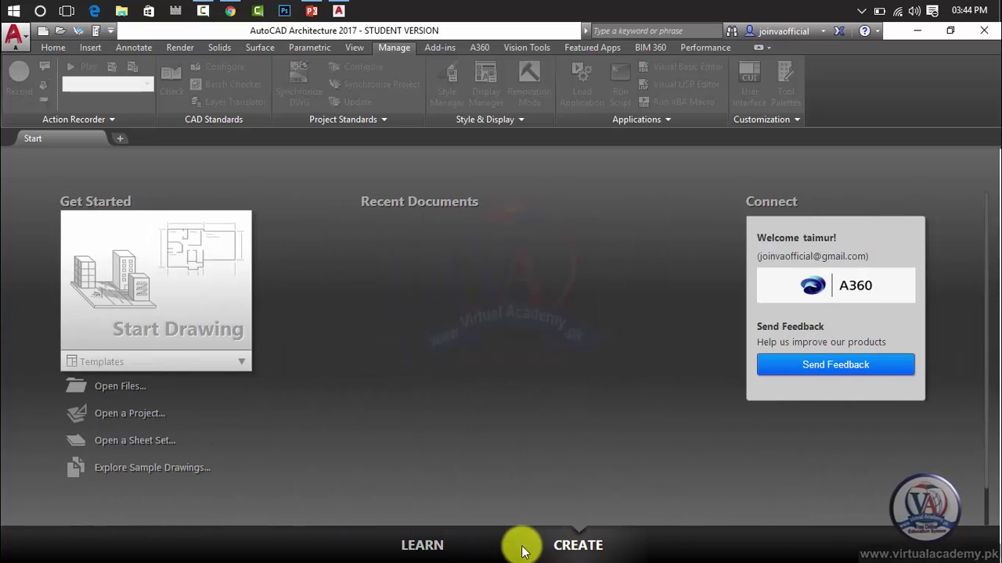
click(423, 545)
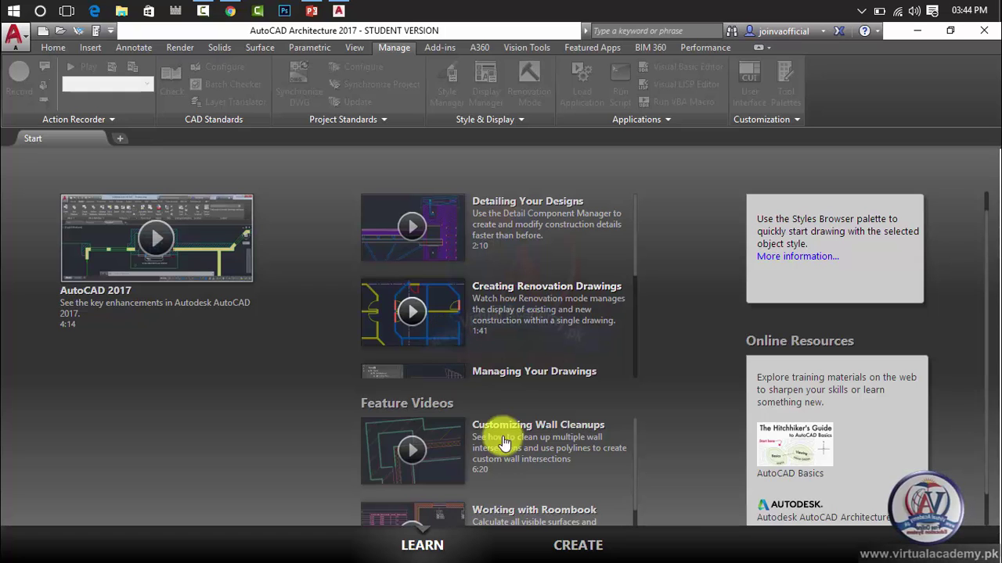
click(583, 549)
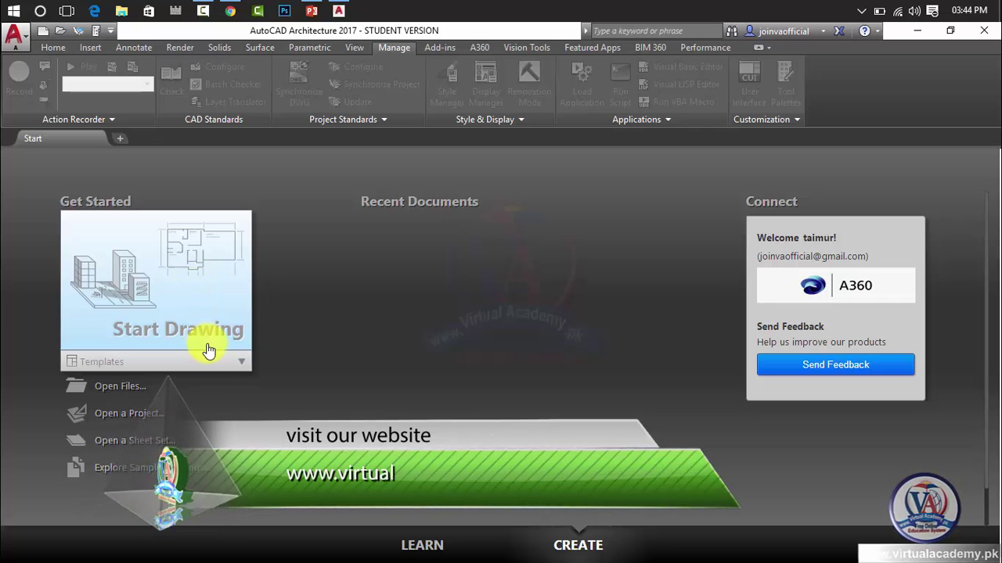
Review the available drawing templates and the file selection dialog, leaving both without choosing anything.
click(233, 363)
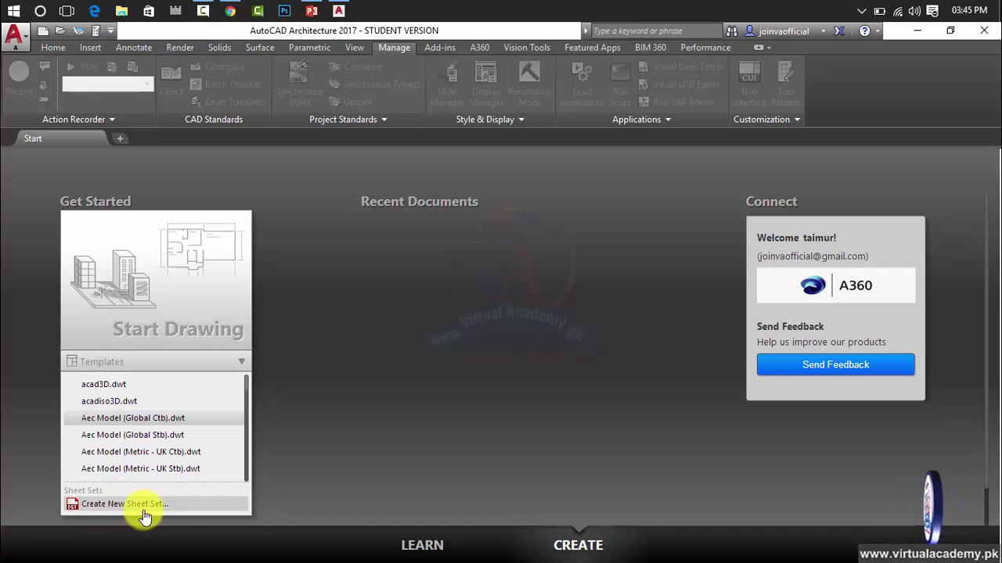
click(215, 363)
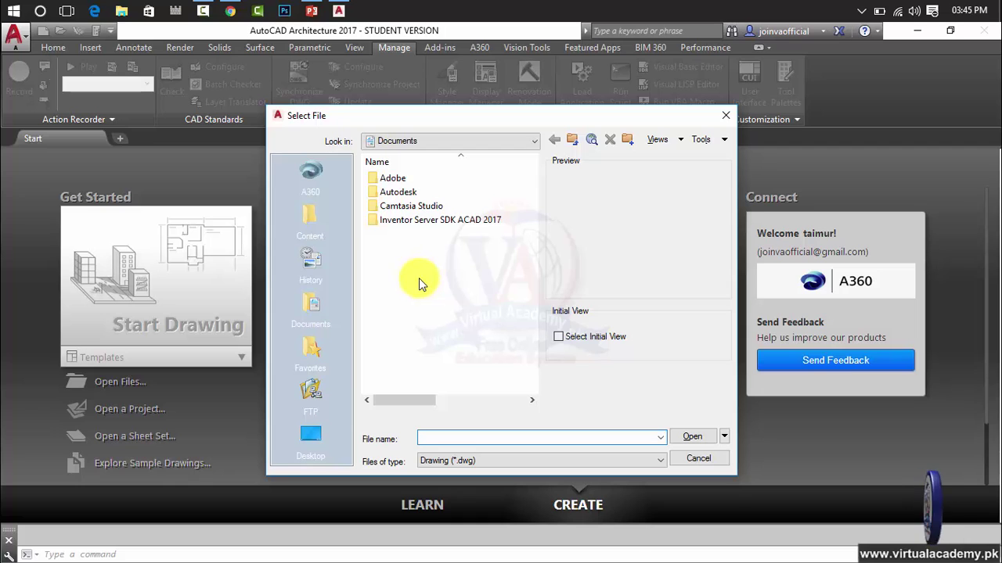
click(724, 120)
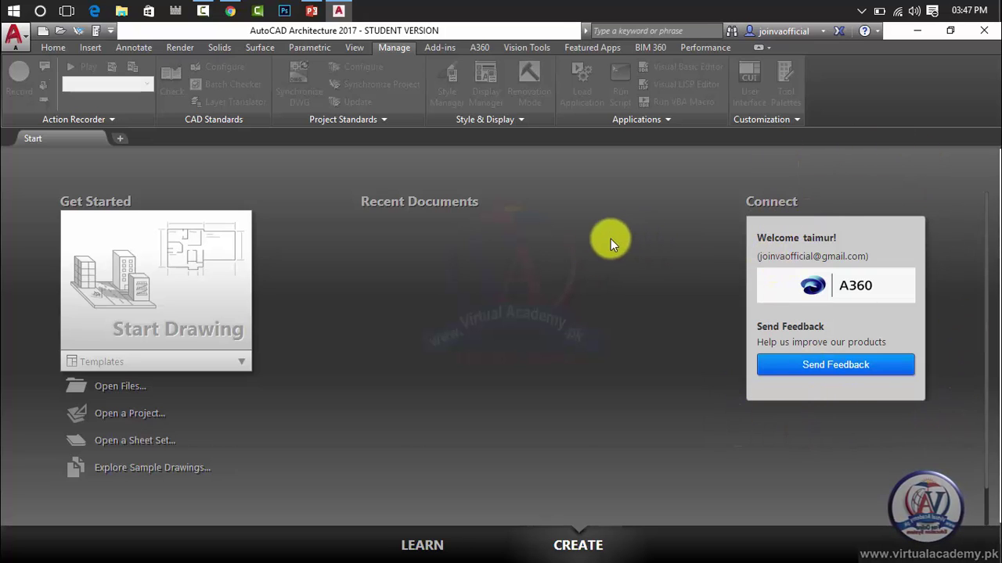
Start a new drawing with the Home tools shown and view the Quick Access Toolbar's customization options.
click(155, 301)
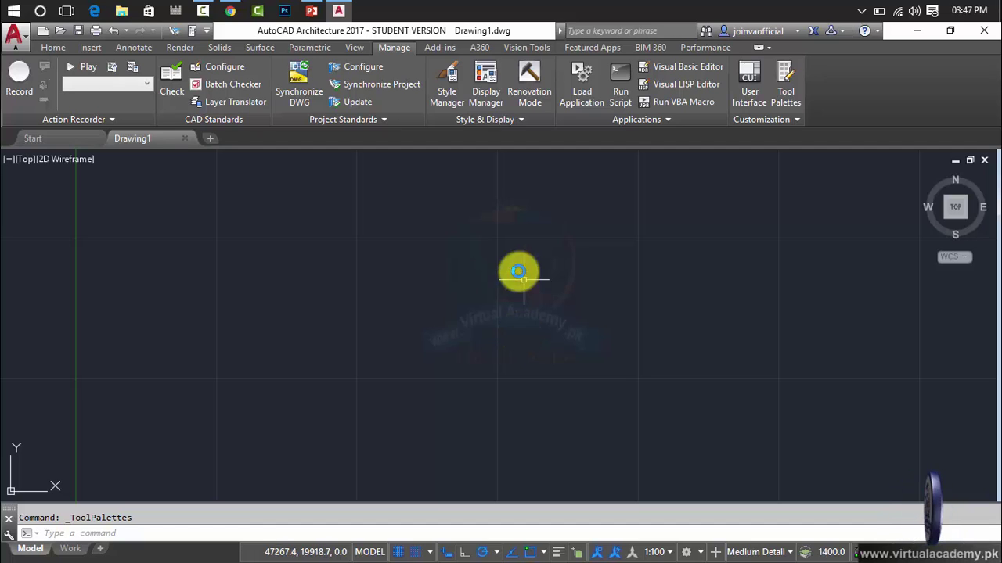
click(61, 49)
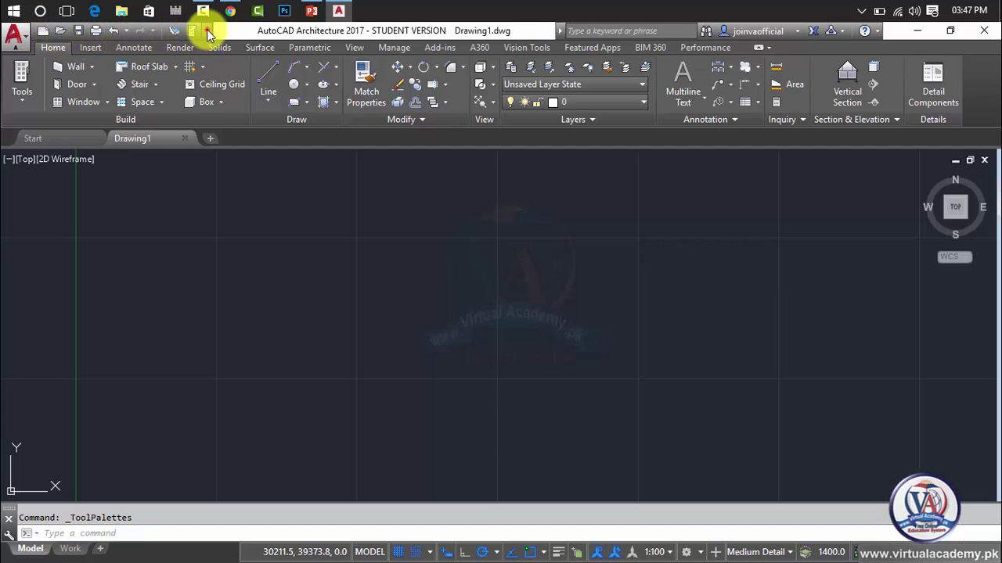
click(208, 32)
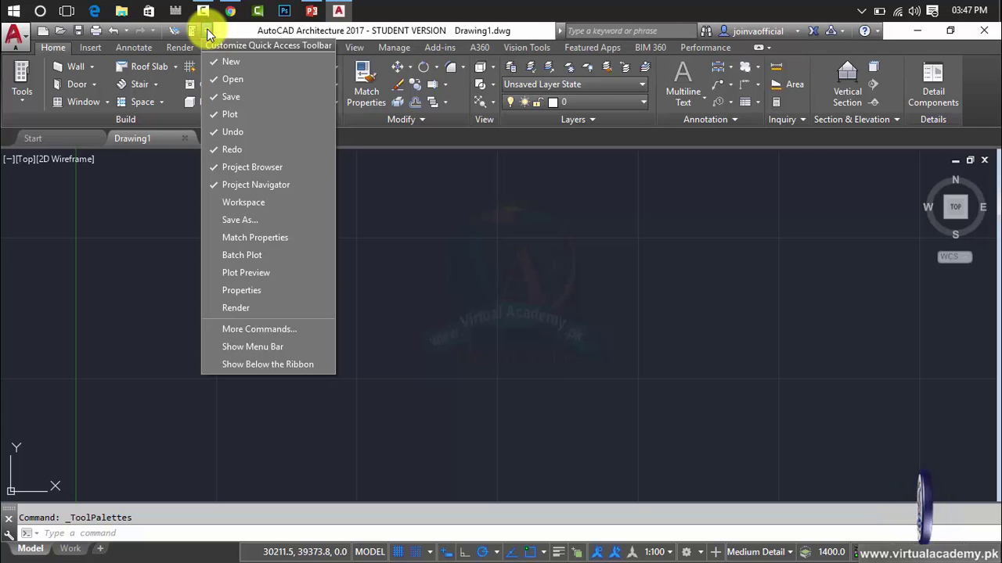
click(207, 31)
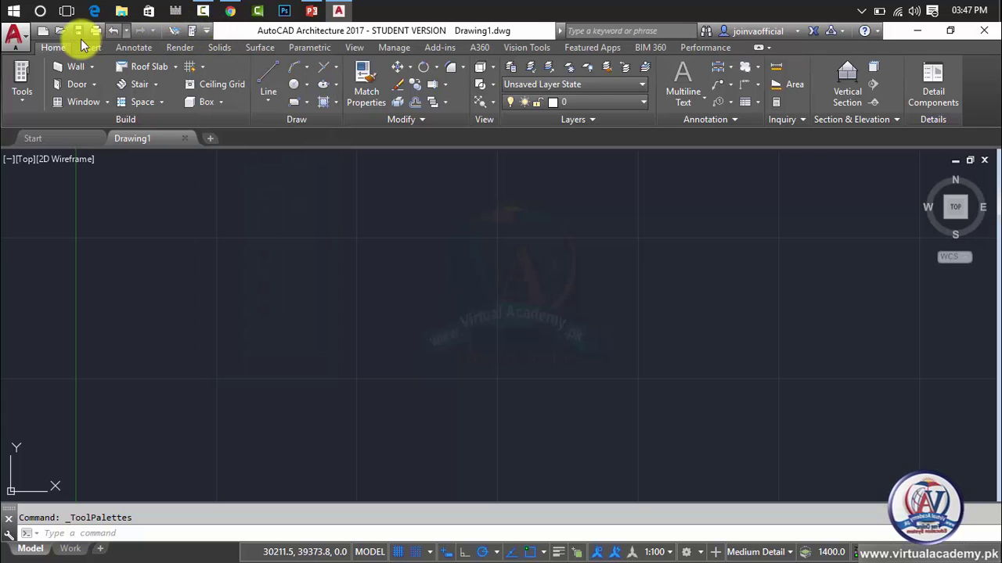
Add the Workspace selector to the Quick Access Toolbar and view its list of workspaces.
click(208, 33)
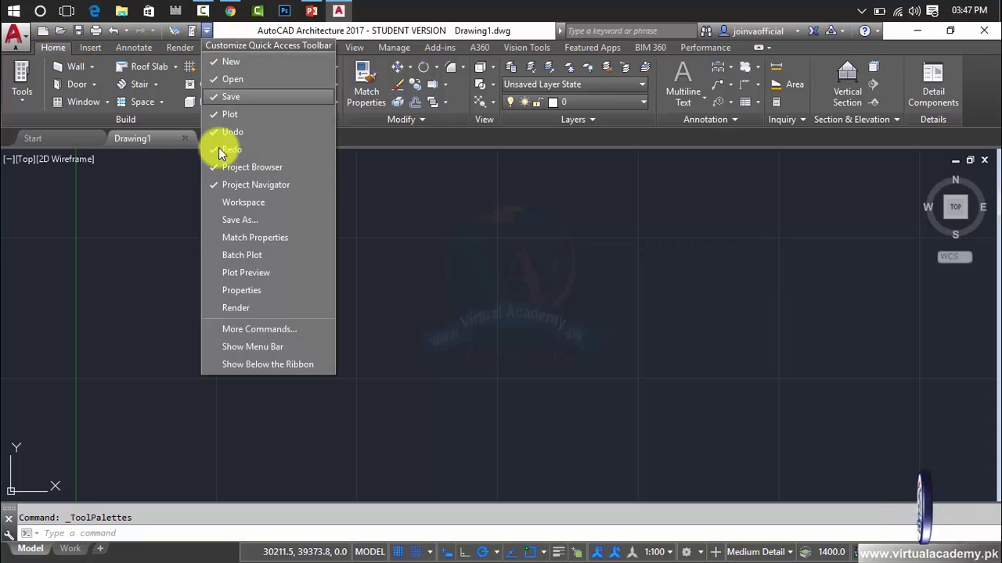
click(235, 204)
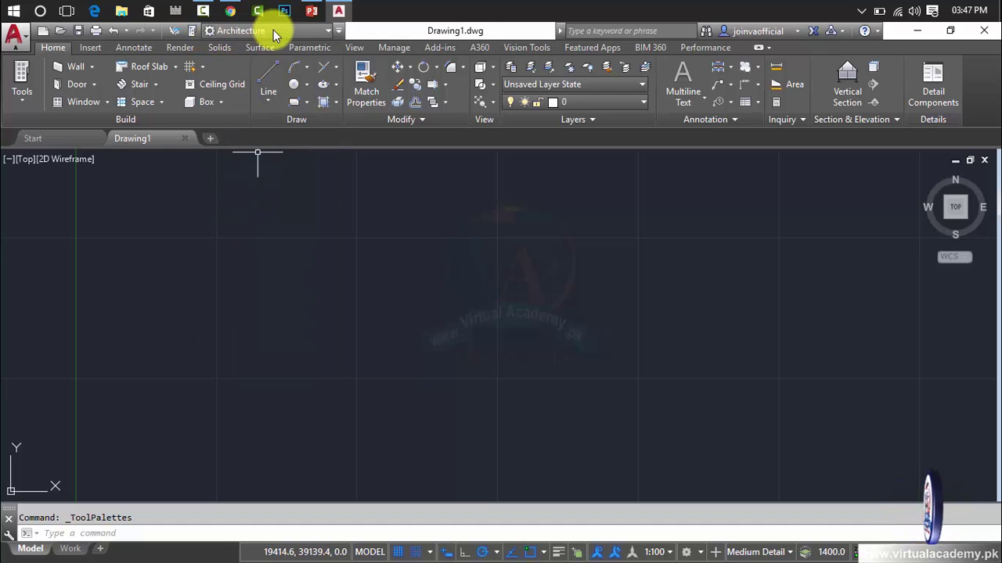
click(274, 32)
click(273, 31)
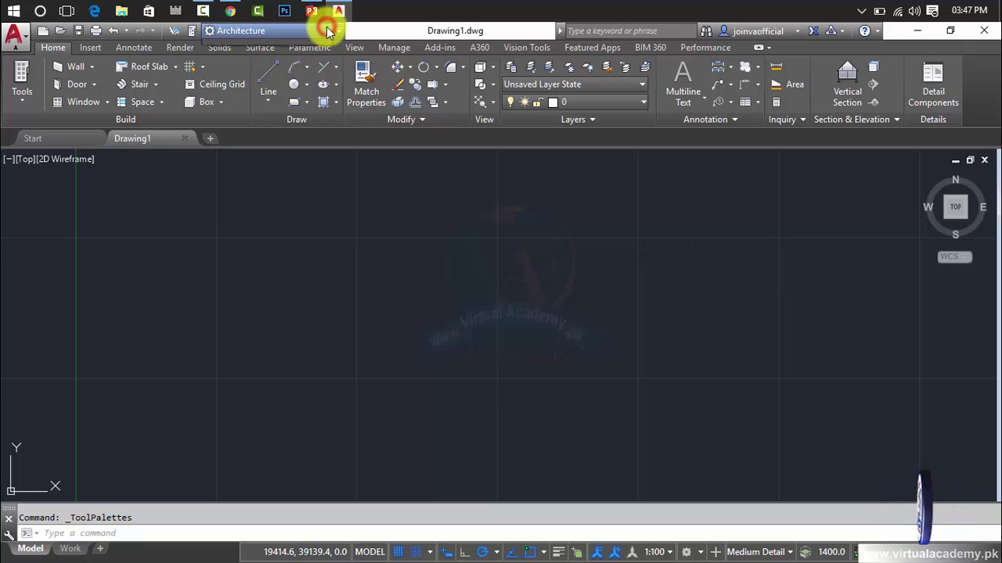
click(324, 29)
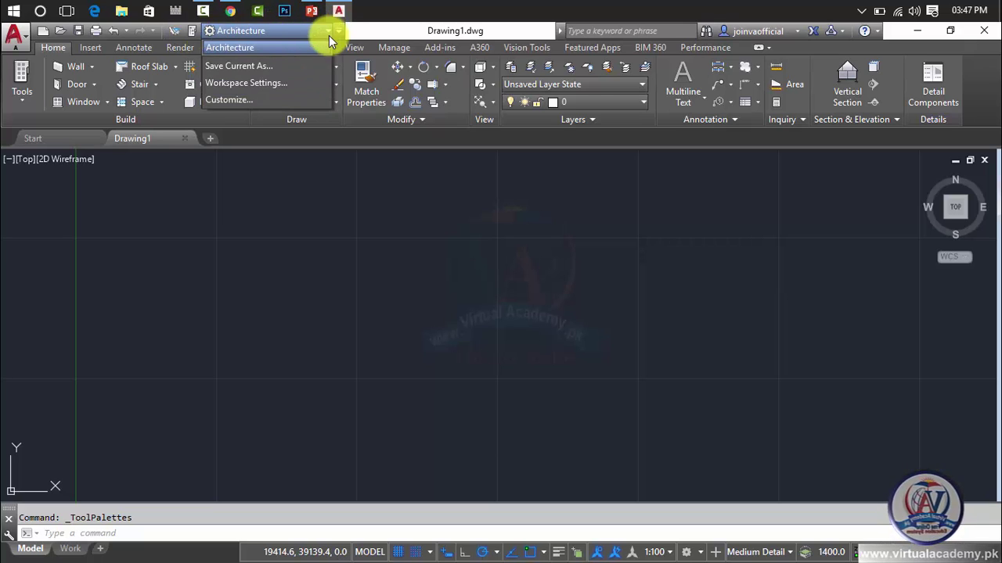
Remove the Workspace selector from the Quick Access Toolbar.
click(338, 31)
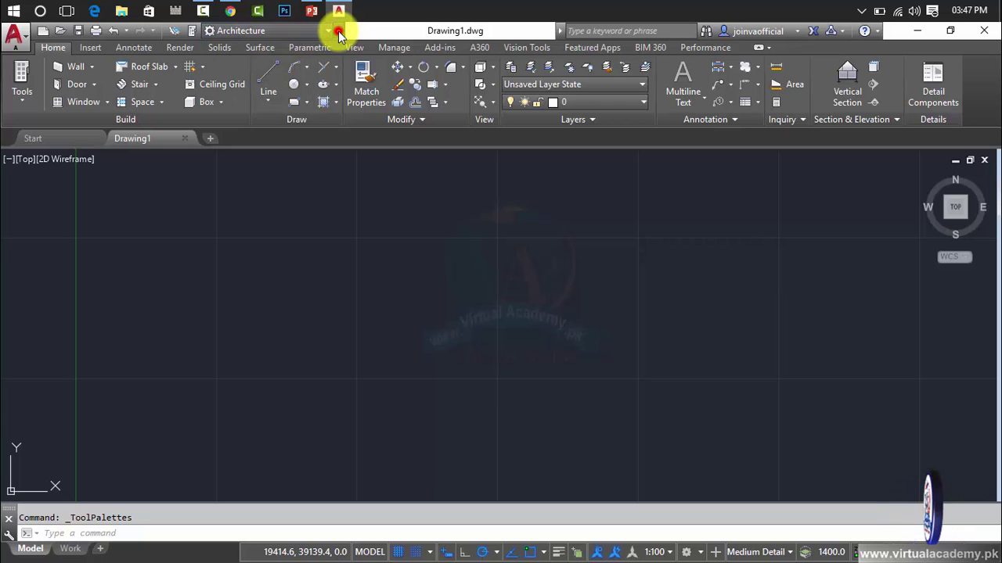
click(338, 30)
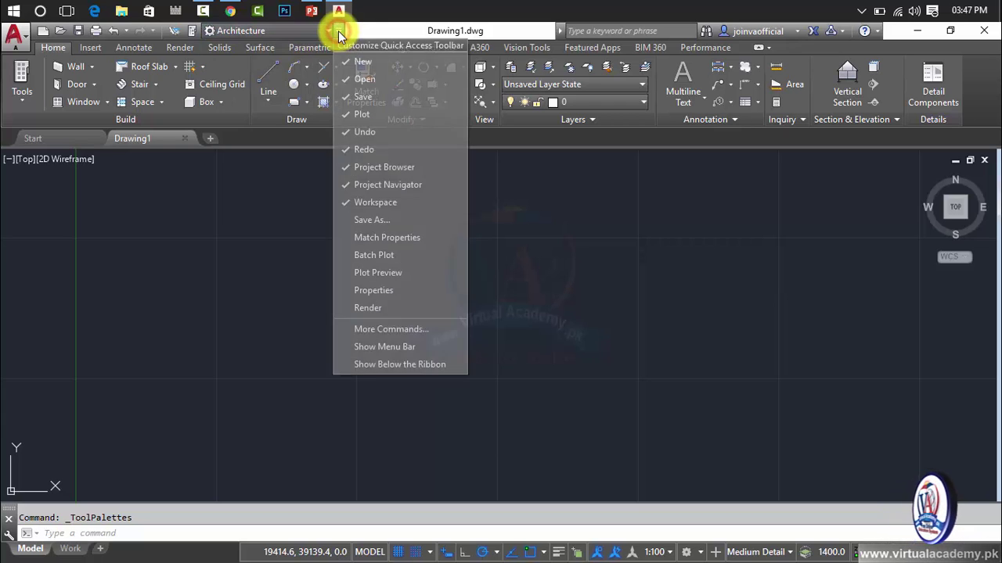
click(364, 202)
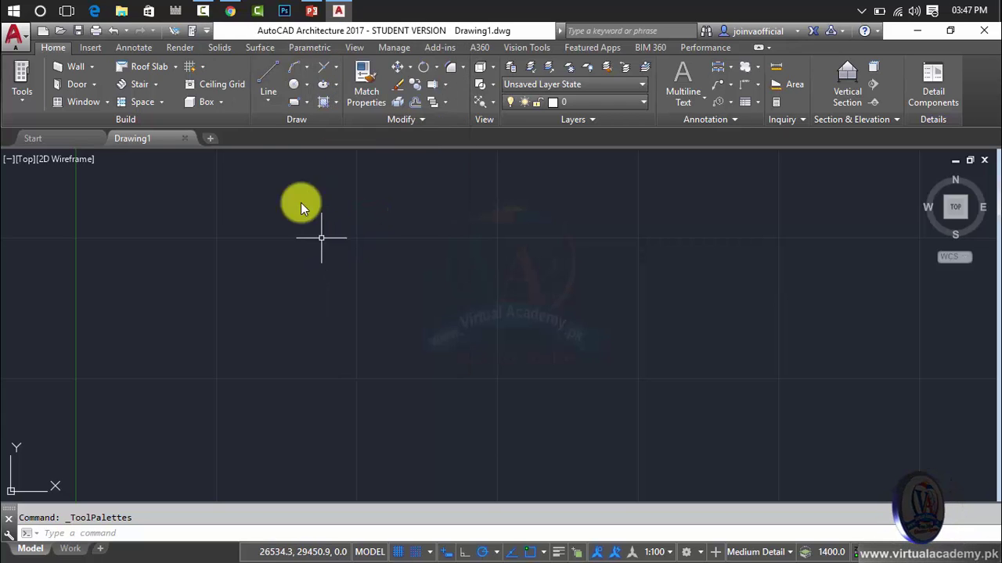
Remove Project Navigator and Project Browser from the Quick Access Toolbar.
click(207, 32)
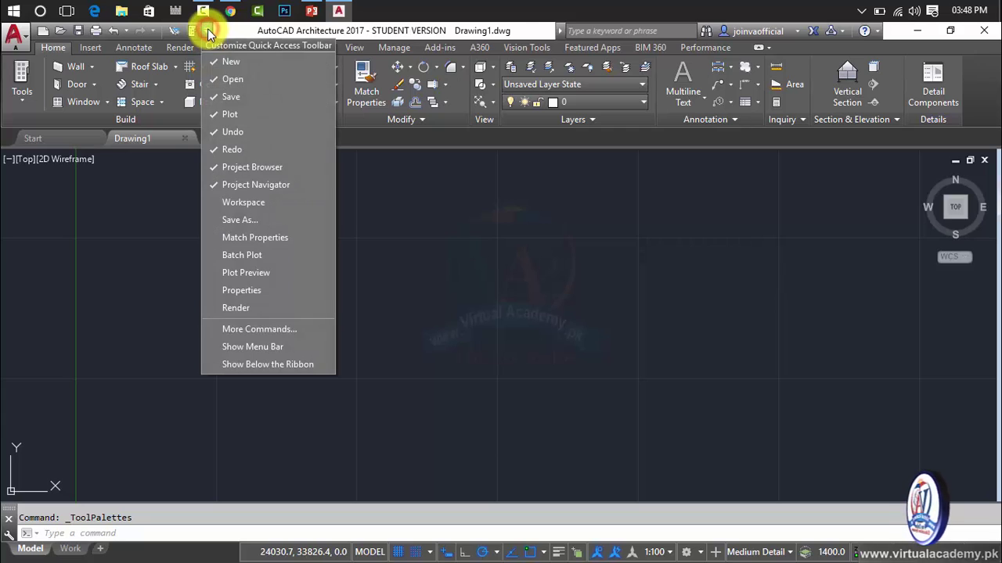
click(270, 188)
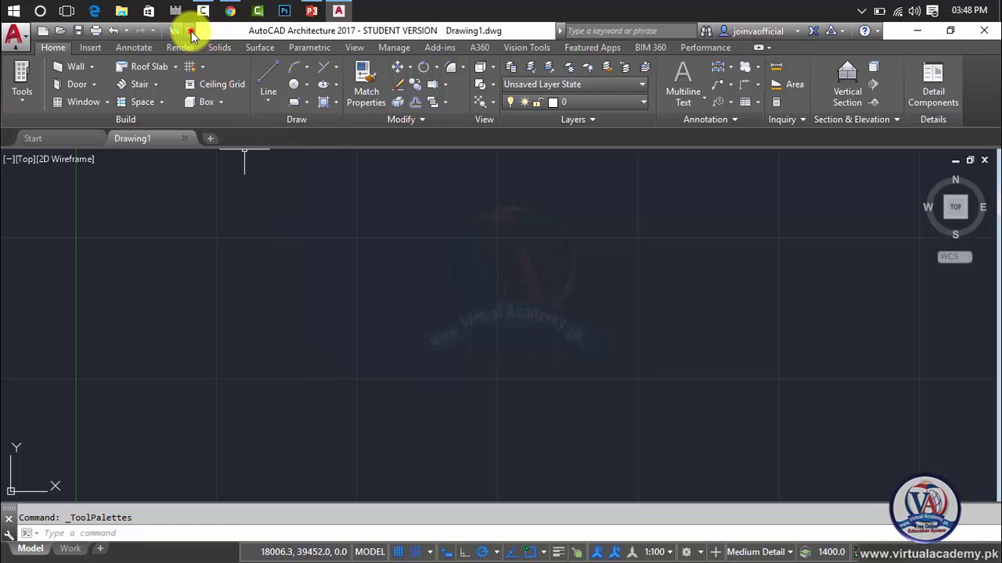
click(190, 31)
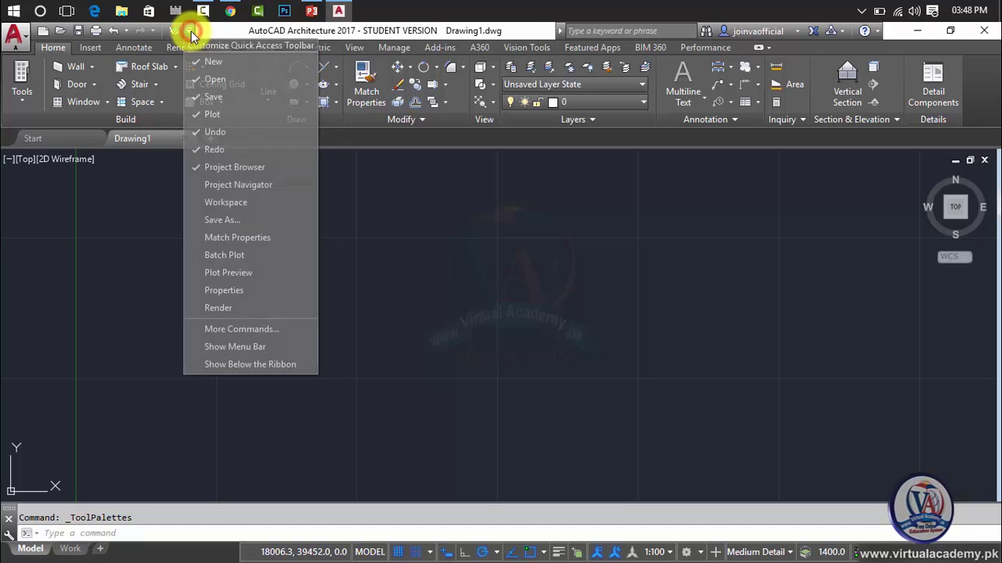
click(238, 171)
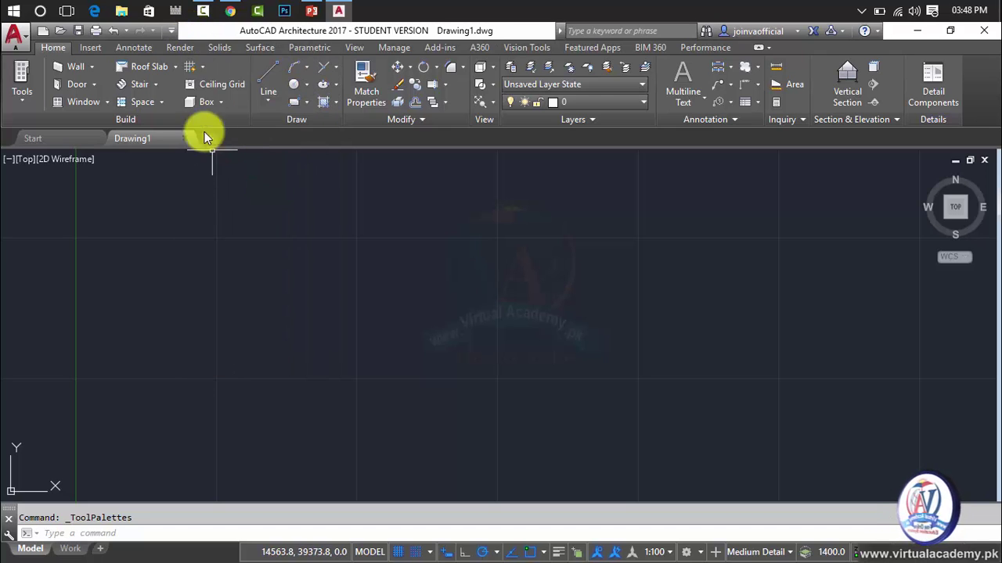
Add the 3D Array command from the full command list to the Quick Access Toolbar.
click(170, 31)
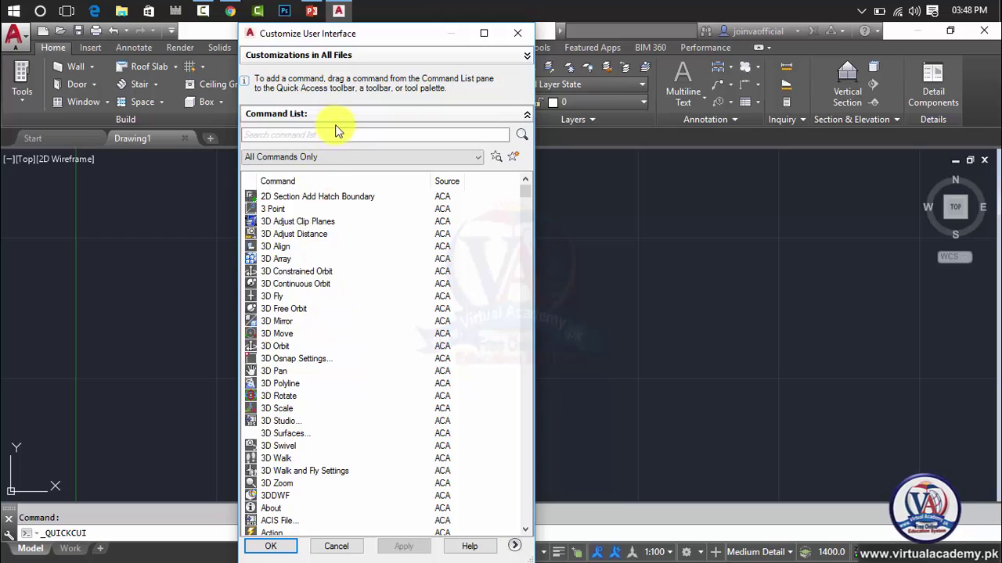
click(287, 246)
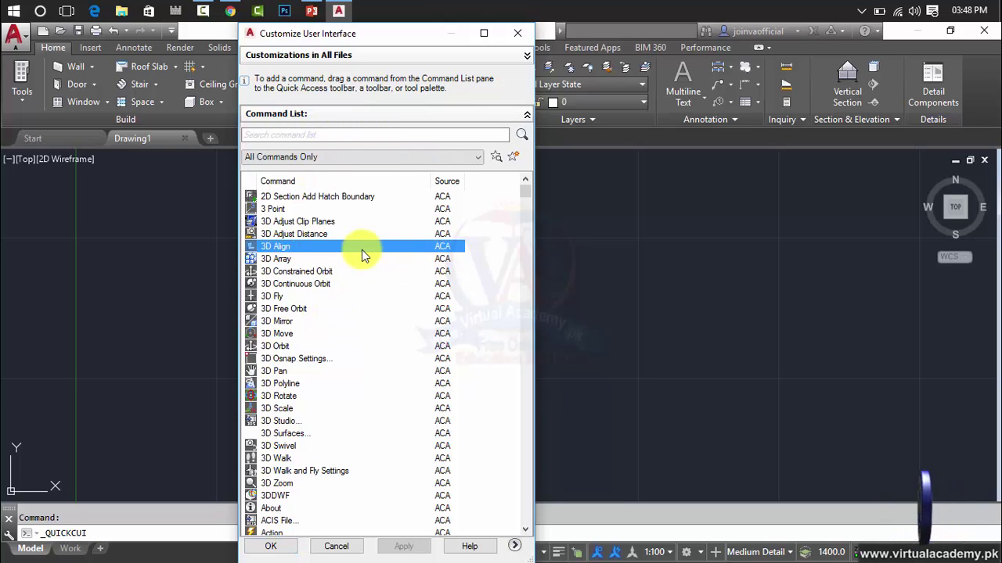
click(280, 259)
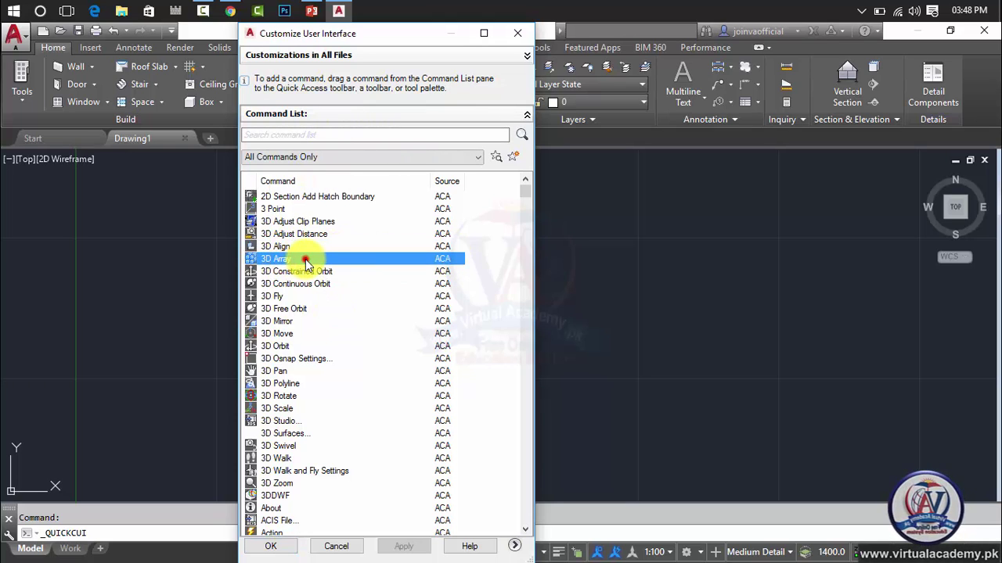
drag(306, 262, 156, 33)
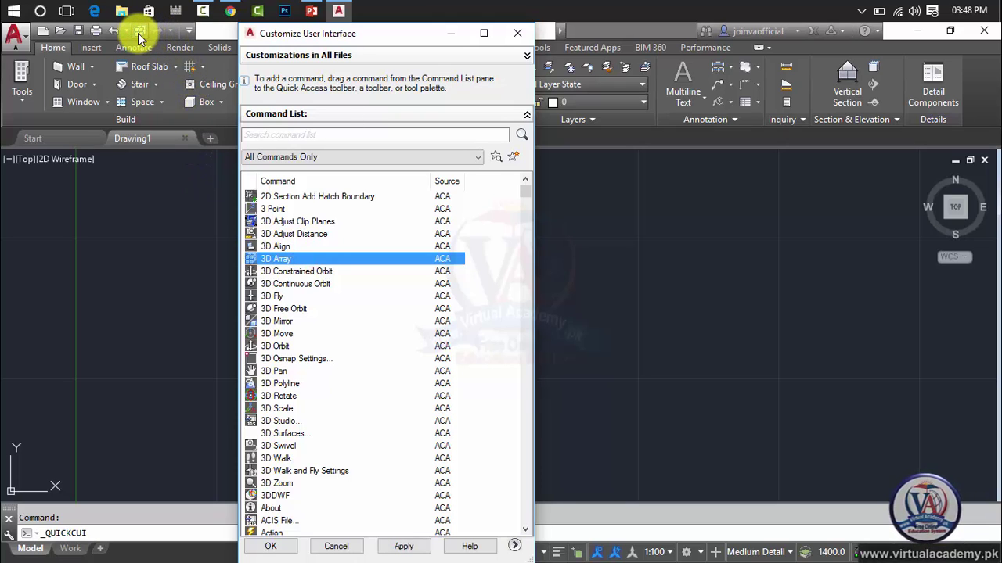
Remove the 3D Array command from the Quick Access Toolbar and close the user interface customization.
right_click(138, 35)
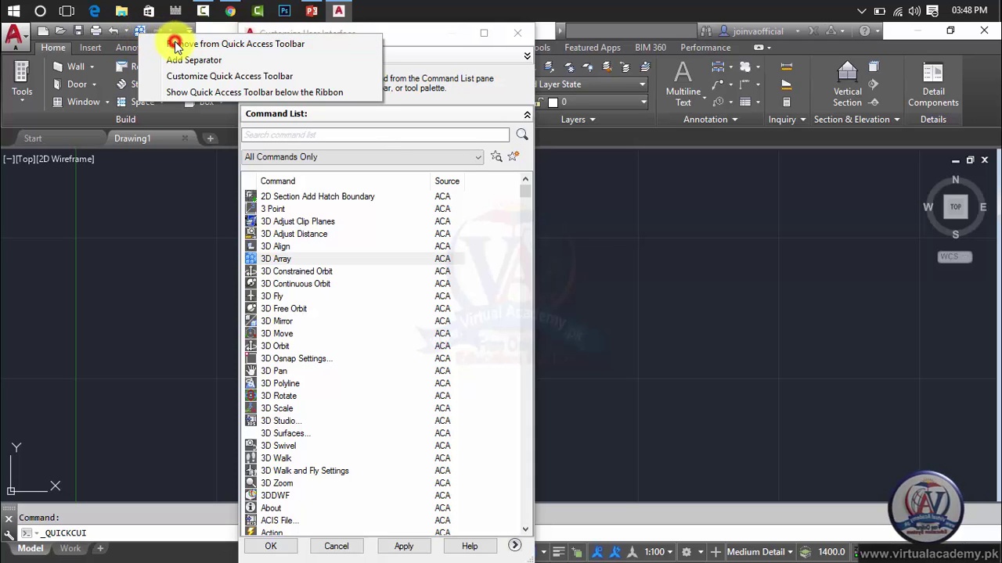
click(175, 45)
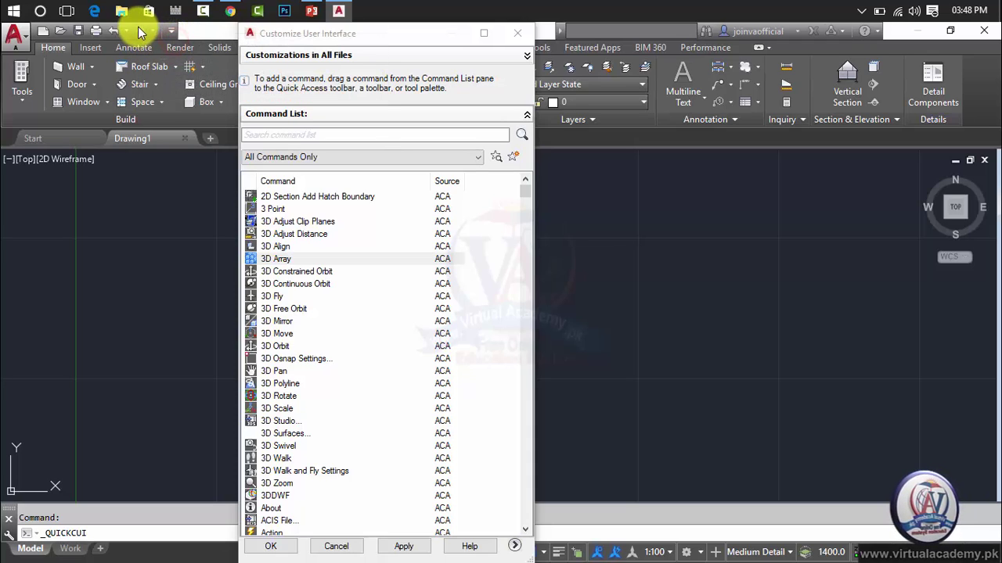
click(519, 33)
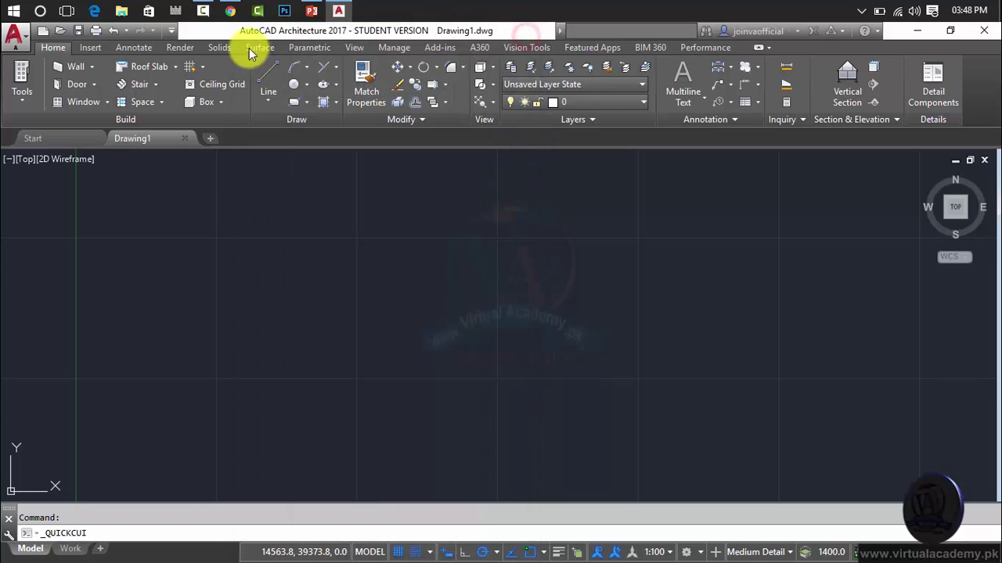
Show the classic menu bar and view the commands in its File menu.
click(172, 31)
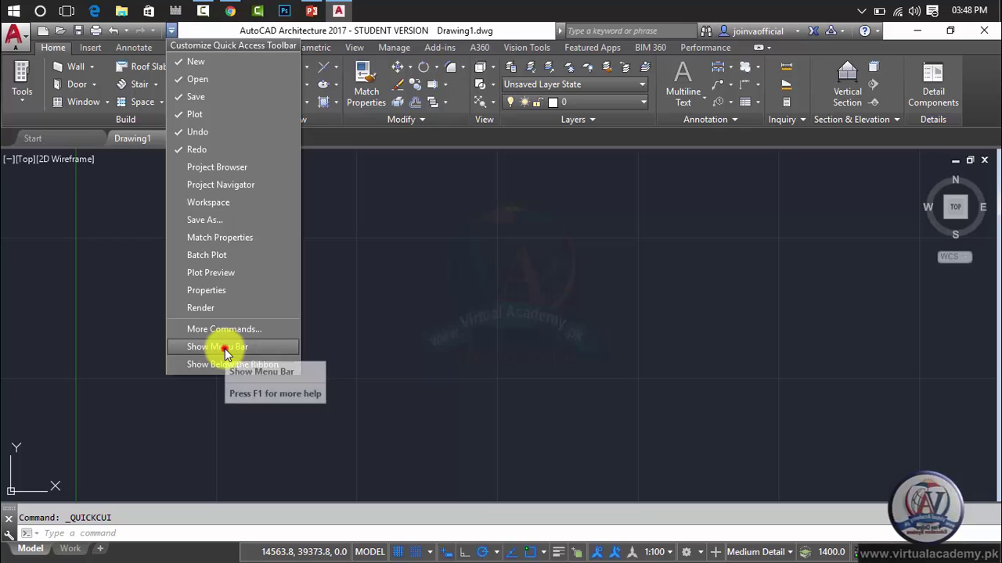
click(225, 348)
click(46, 48)
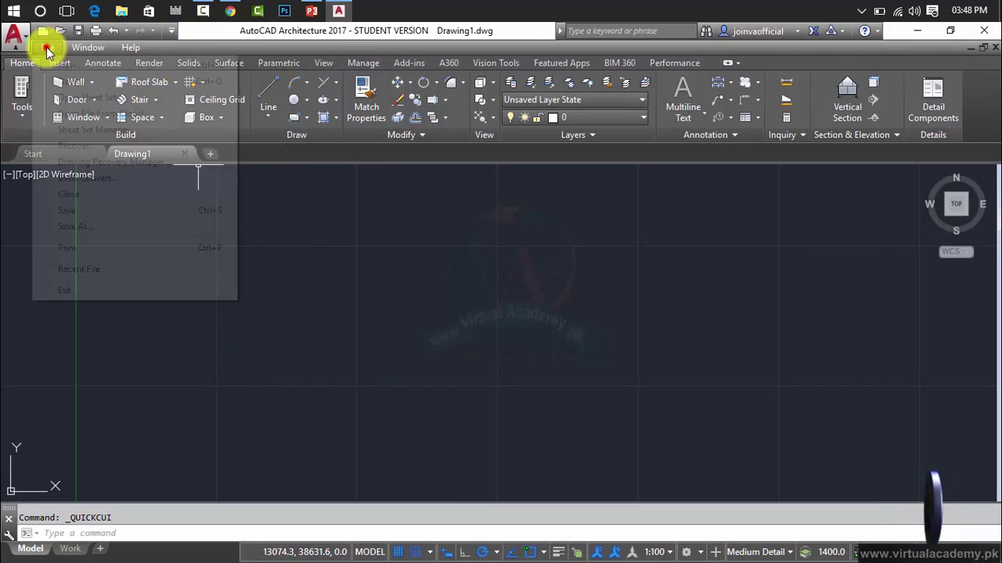
mouse_move(122, 48)
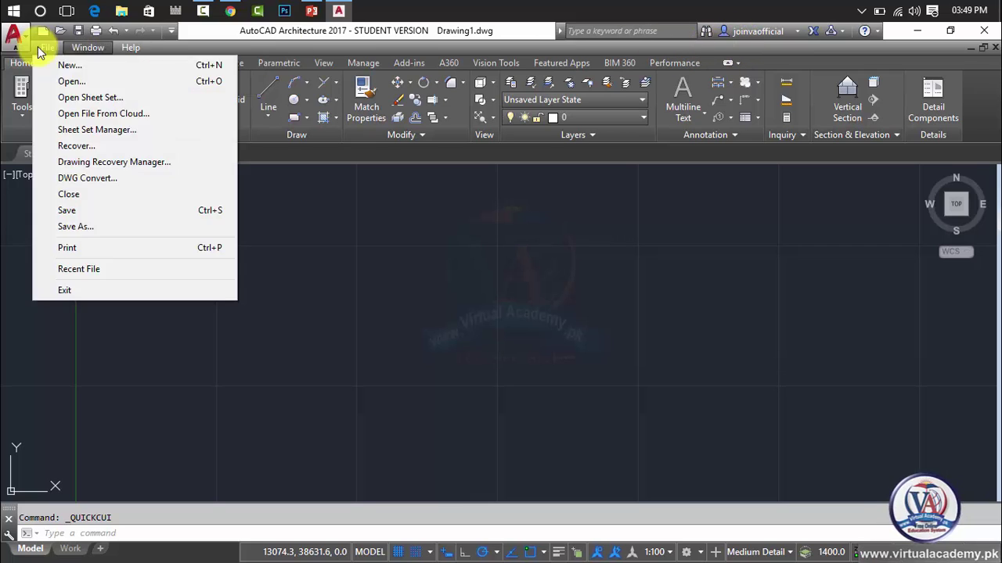
Close the File menu and hide the classic menu bar.
click(189, 41)
right_click(180, 48)
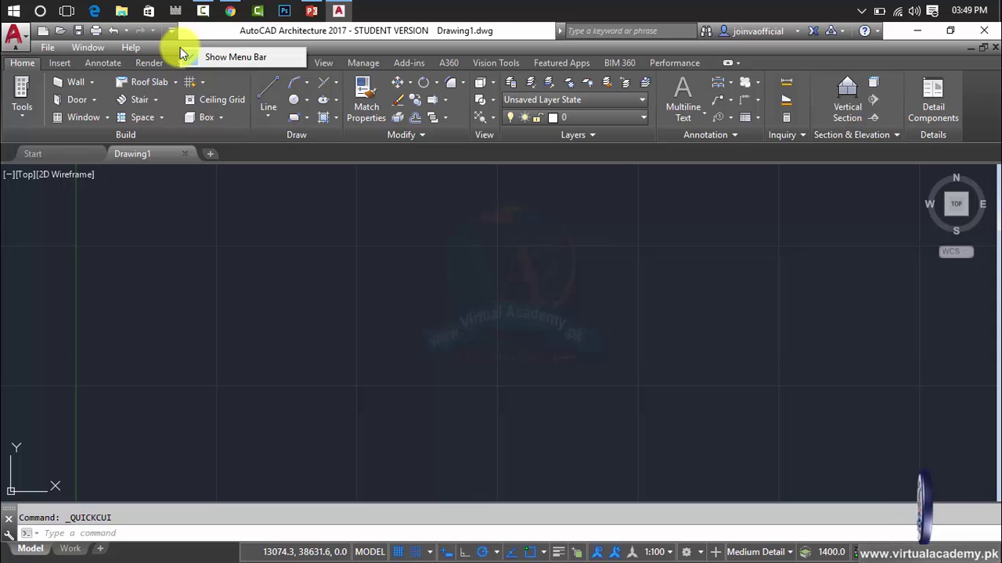
click(203, 58)
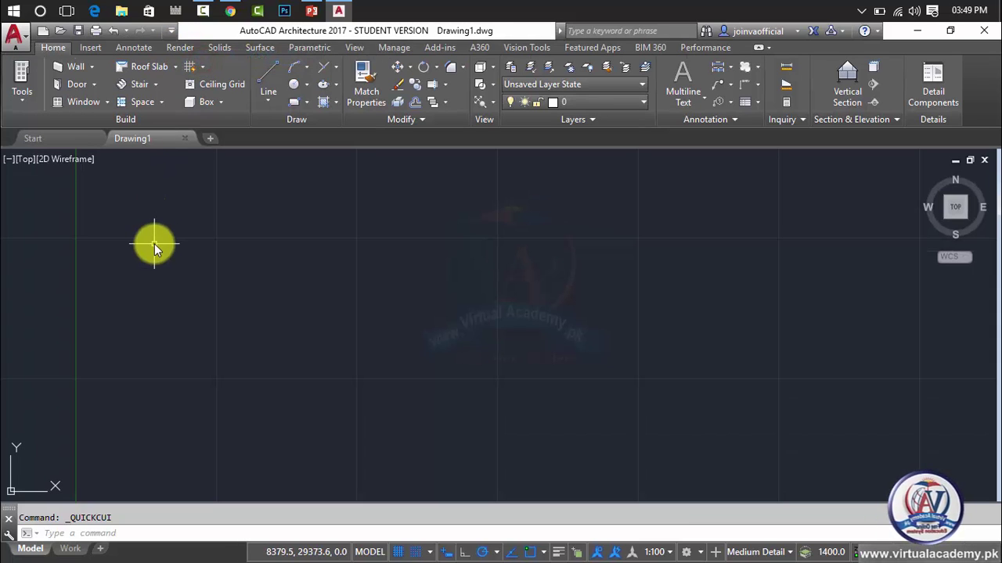
Place the Quick Access Toolbar below the ribbon and return it to its place above the ribbon.
click(174, 33)
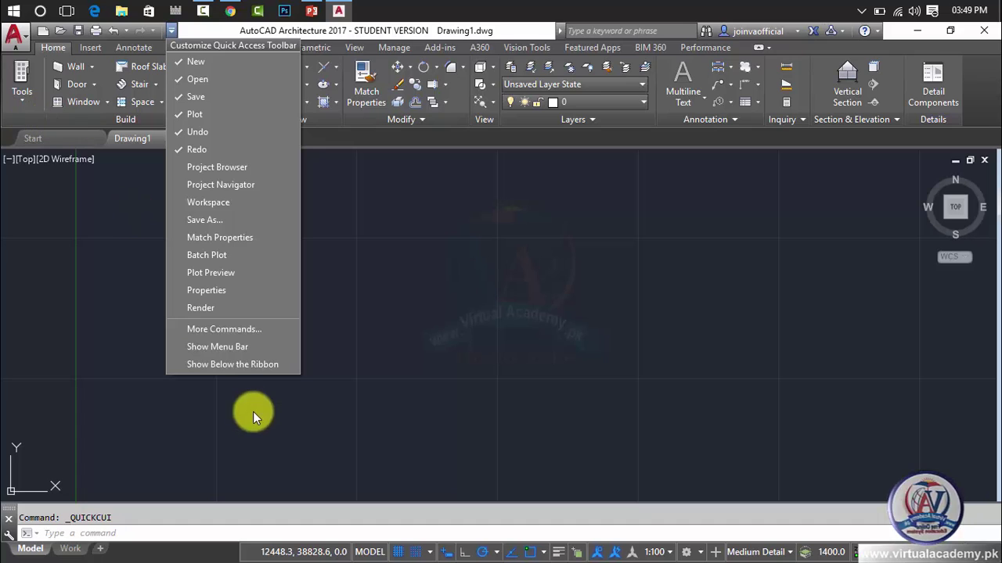
click(246, 364)
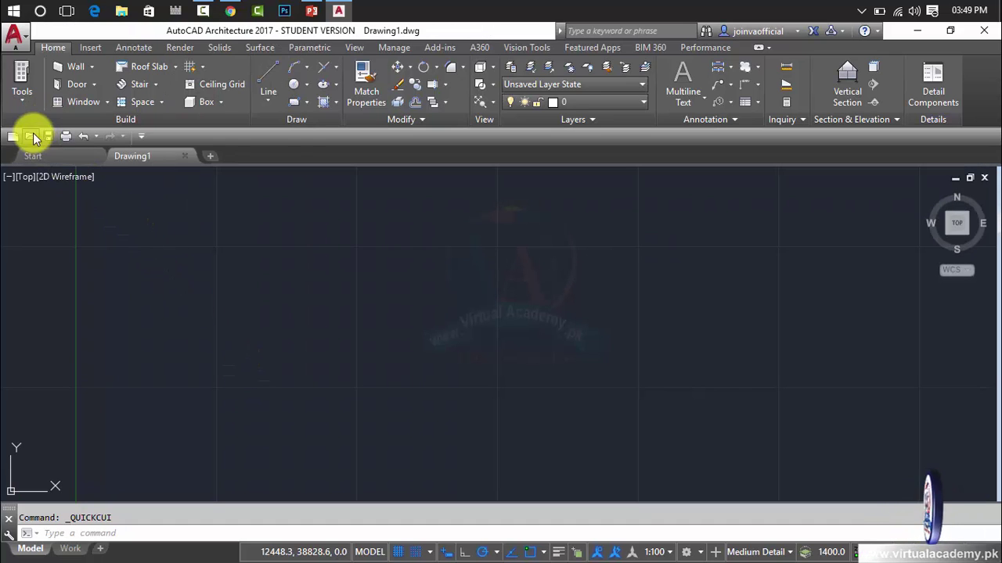
right_click(292, 137)
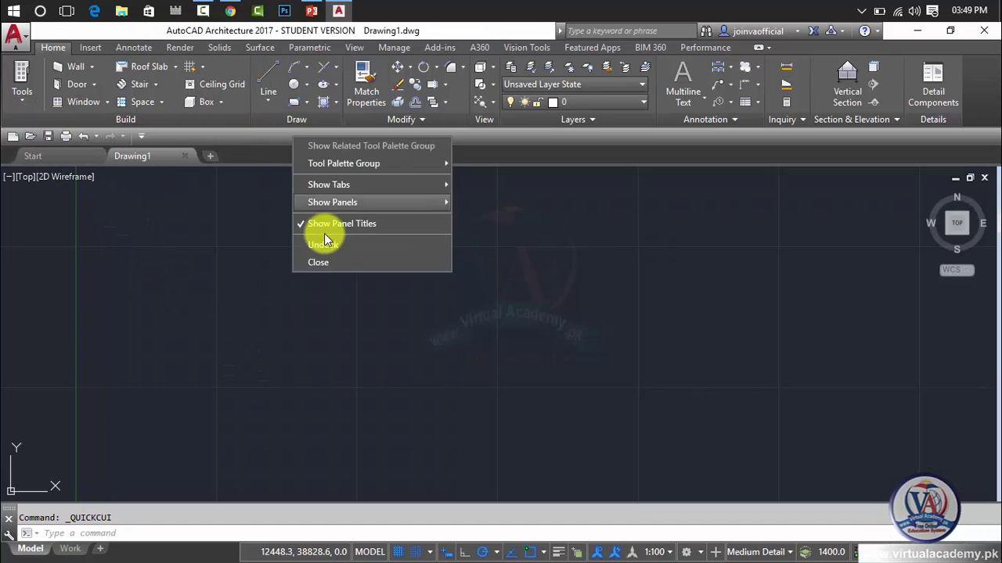
click(142, 134)
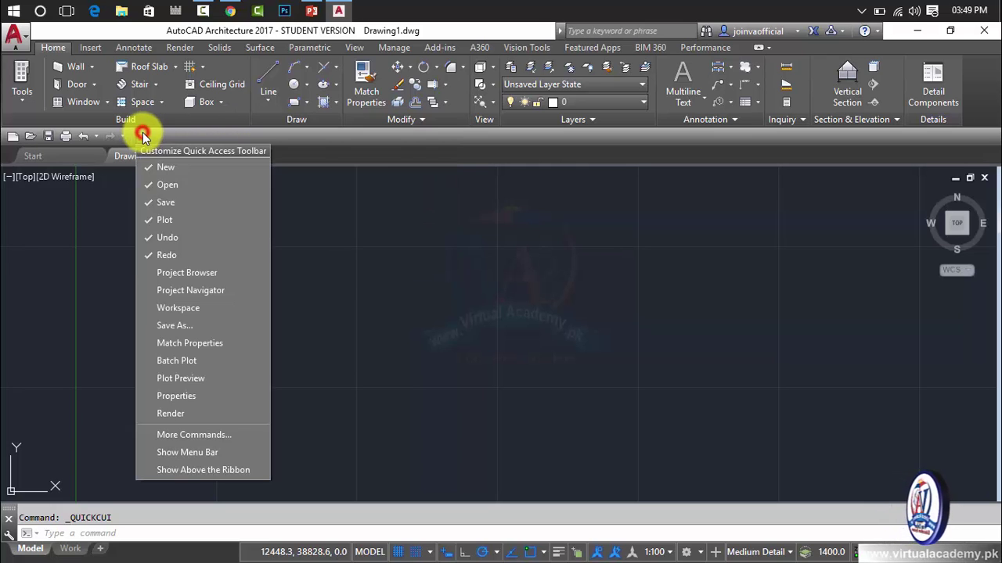
click(203, 470)
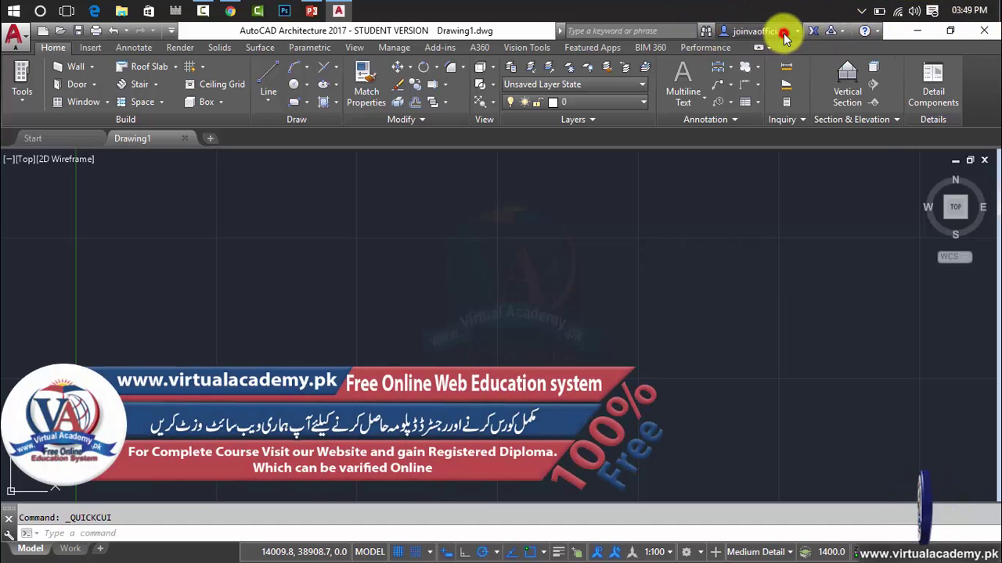
View the signed-in account's options and the Connect with Autodesk links.
click(783, 33)
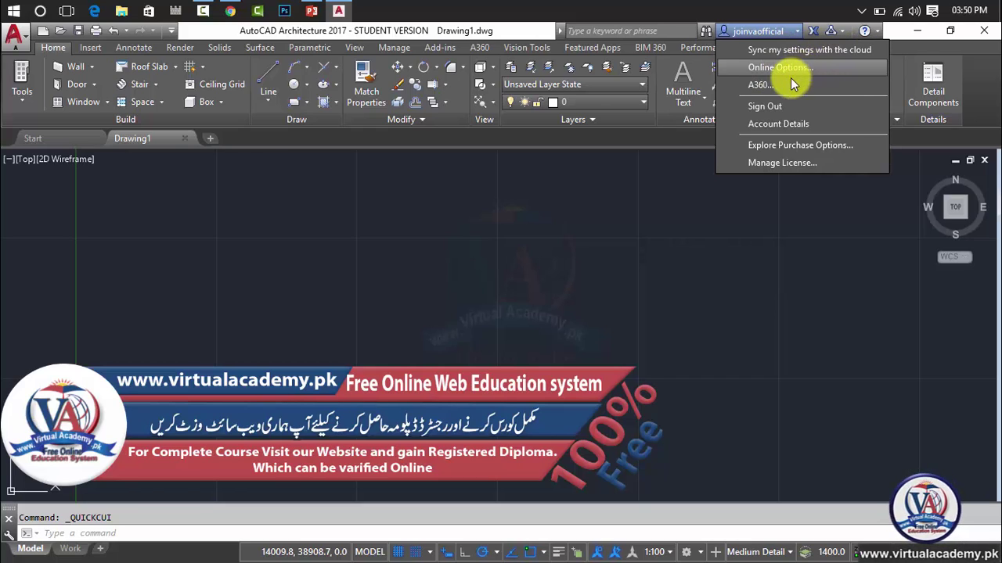
click(818, 20)
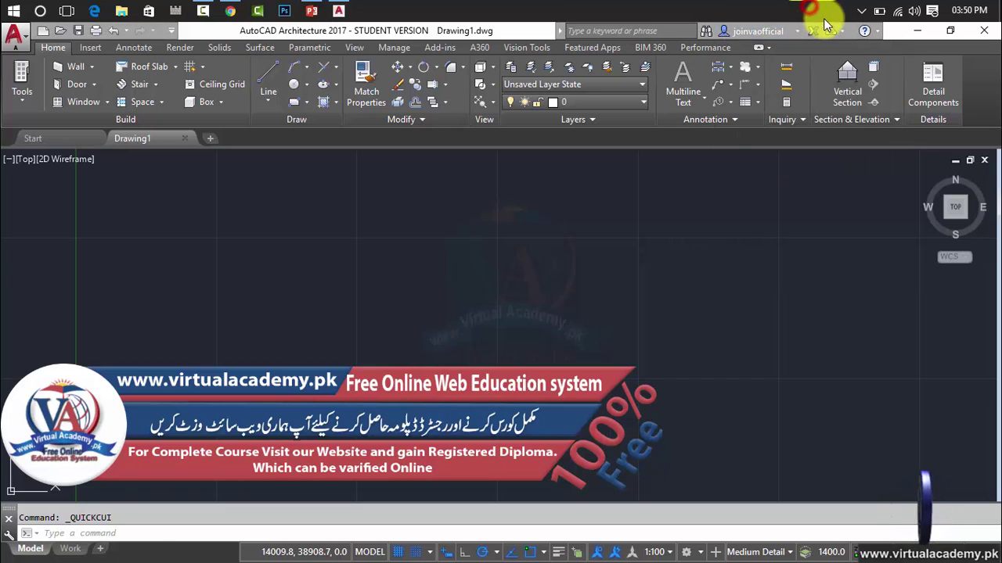
click(833, 31)
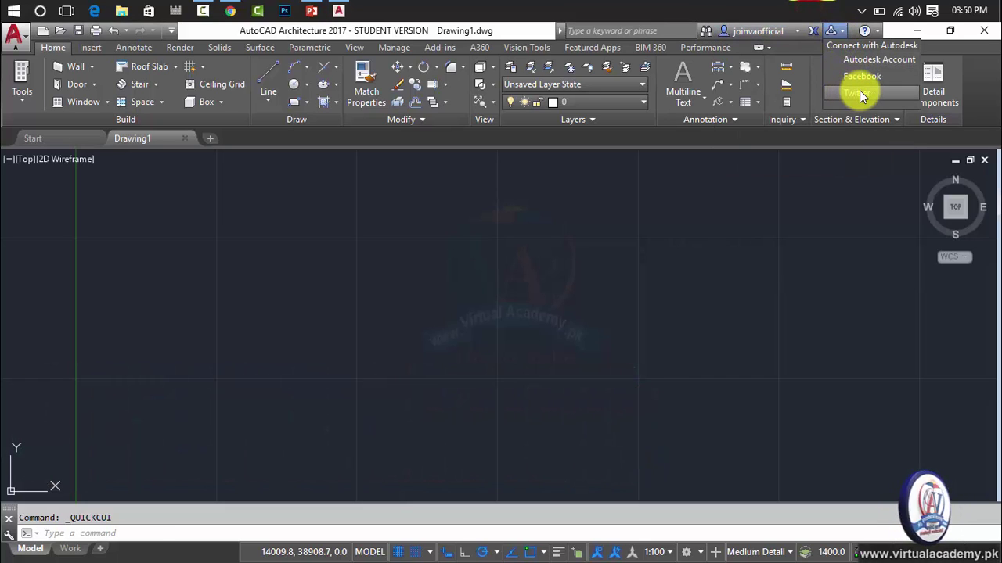
click(838, 32)
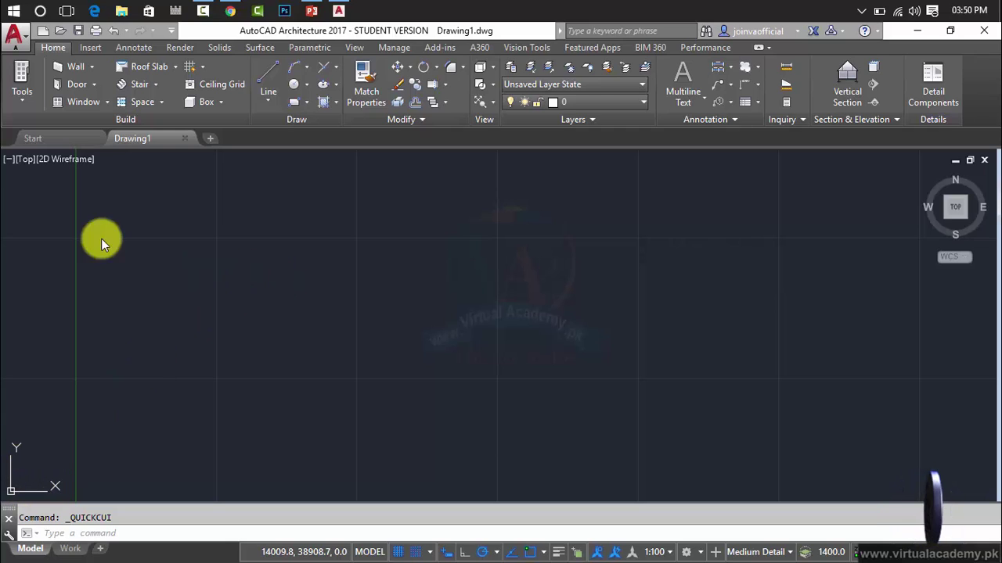
Look through the Annotate, Render and Insert tool sets and return to the Home tools.
click(144, 46)
click(173, 48)
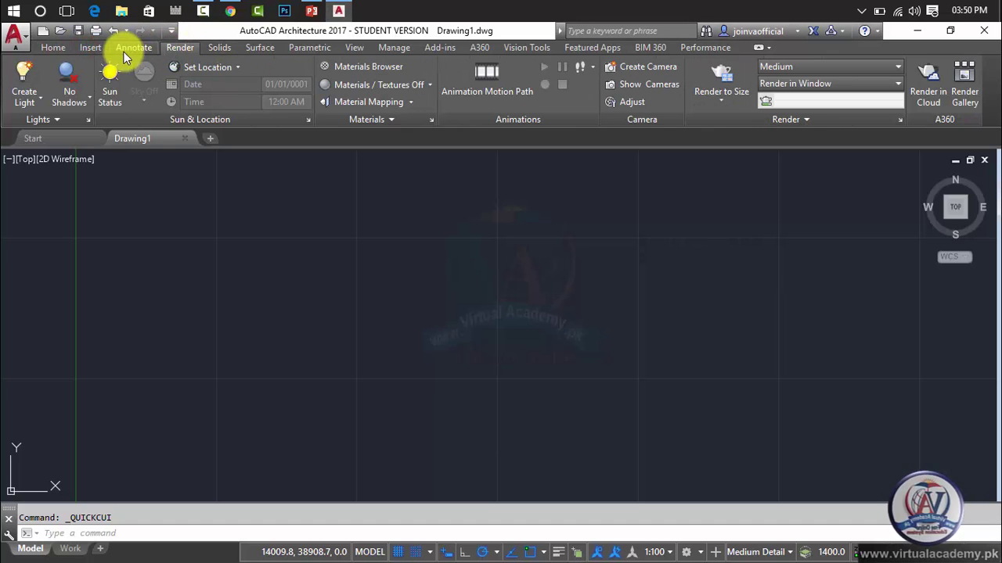
click(53, 47)
click(86, 47)
click(53, 47)
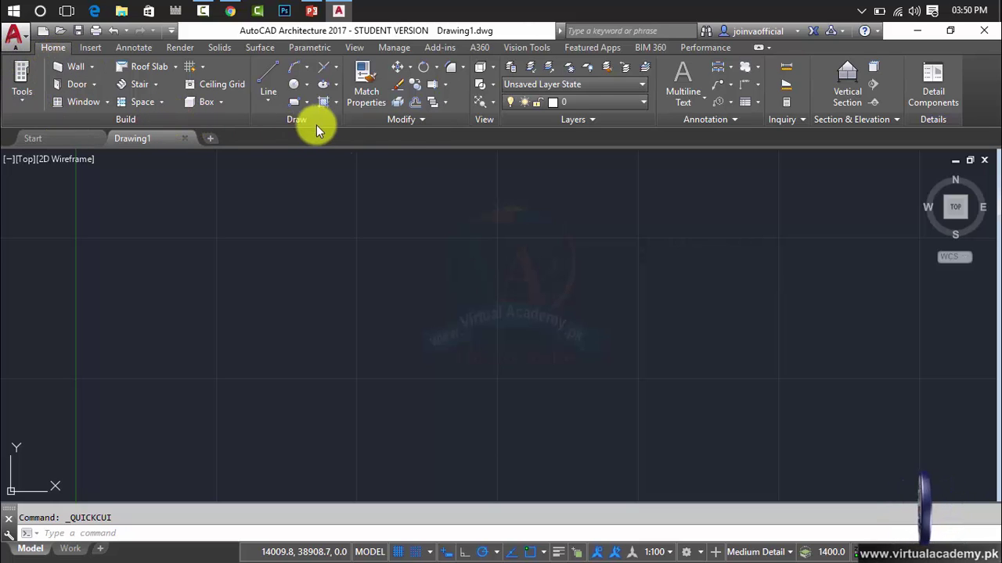
click(91, 48)
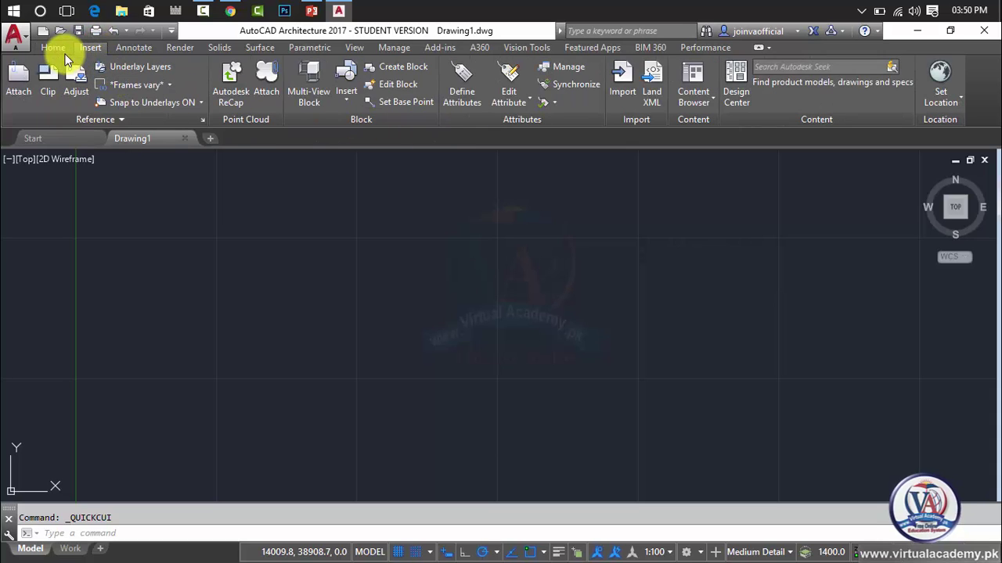
click(58, 49)
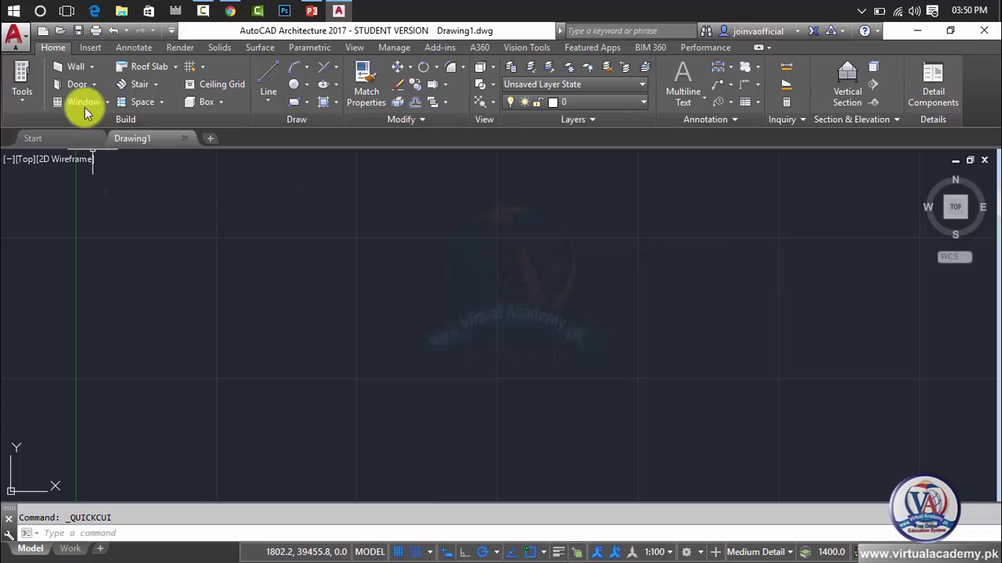
View the ribbon's display options for showing tabs, panels and panel titles, and dismiss them without a change.
right_click(62, 55)
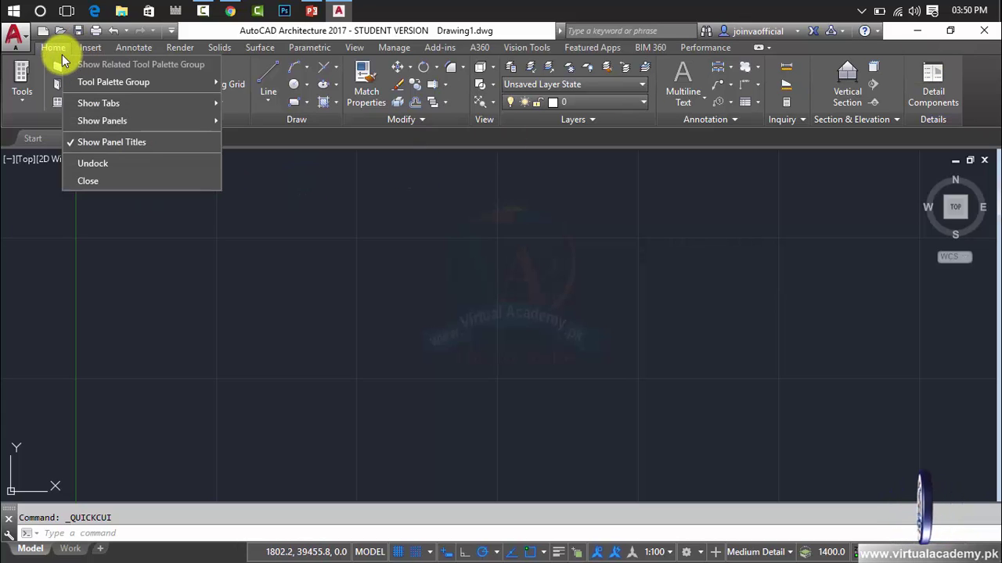
click(241, 215)
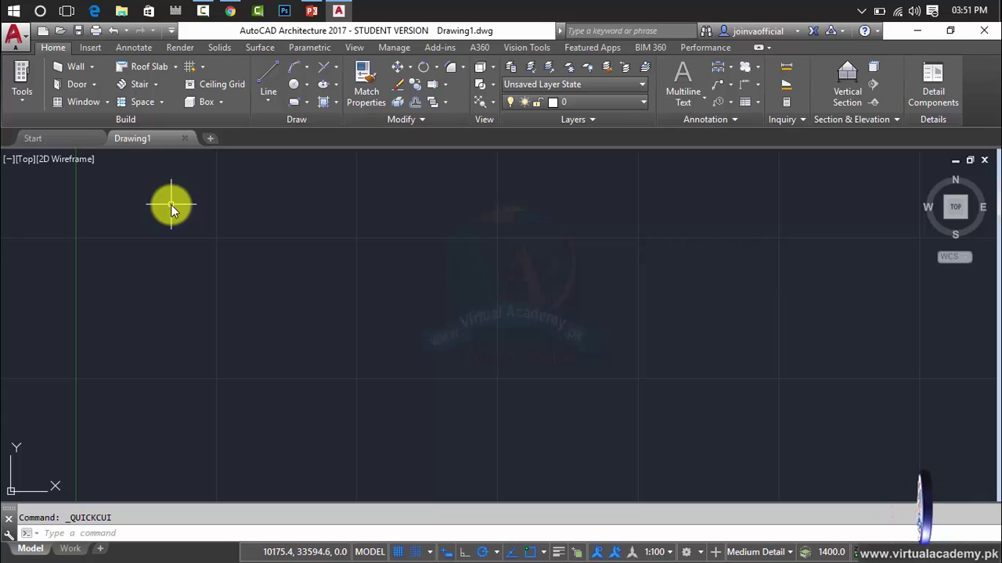
mouse_move(143, 139)
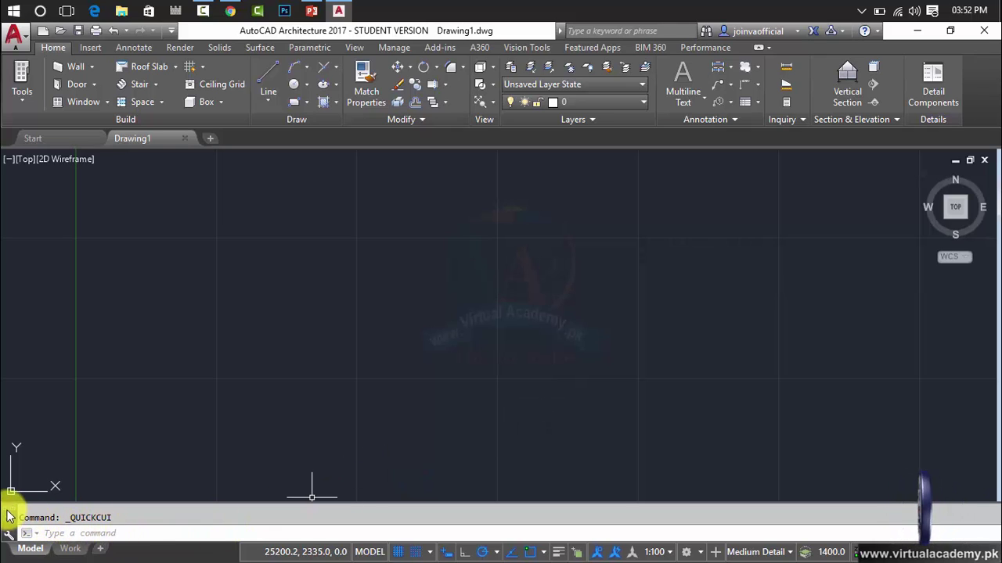
Undock the command line into a floating bar and dock it back beneath the drawing area, repeating this once more.
mouse_move(9, 507)
mouse_down()
mouse_move(80, 490)
mouse_move(237, 492)
mouse_up()
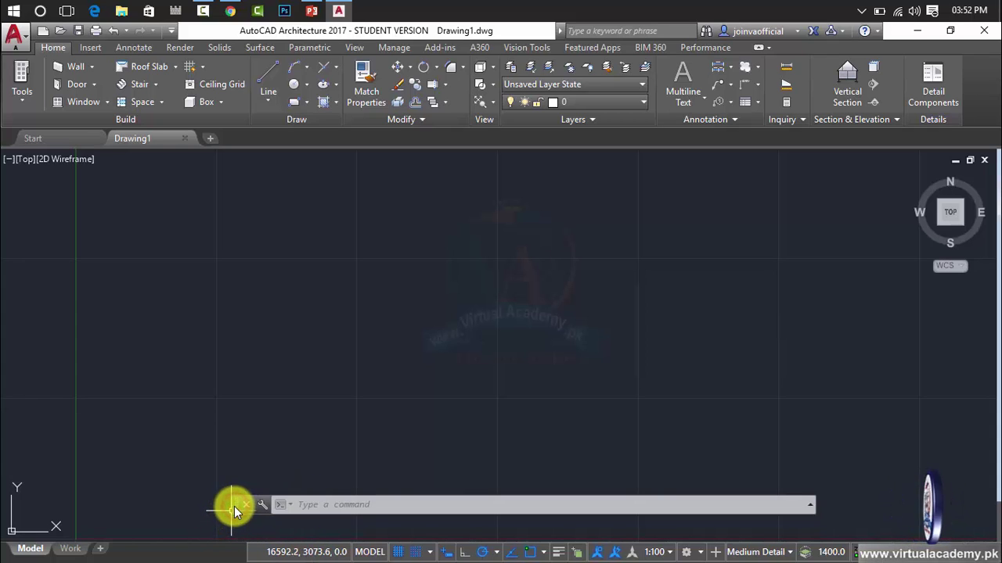
drag(234, 507, 218, 513)
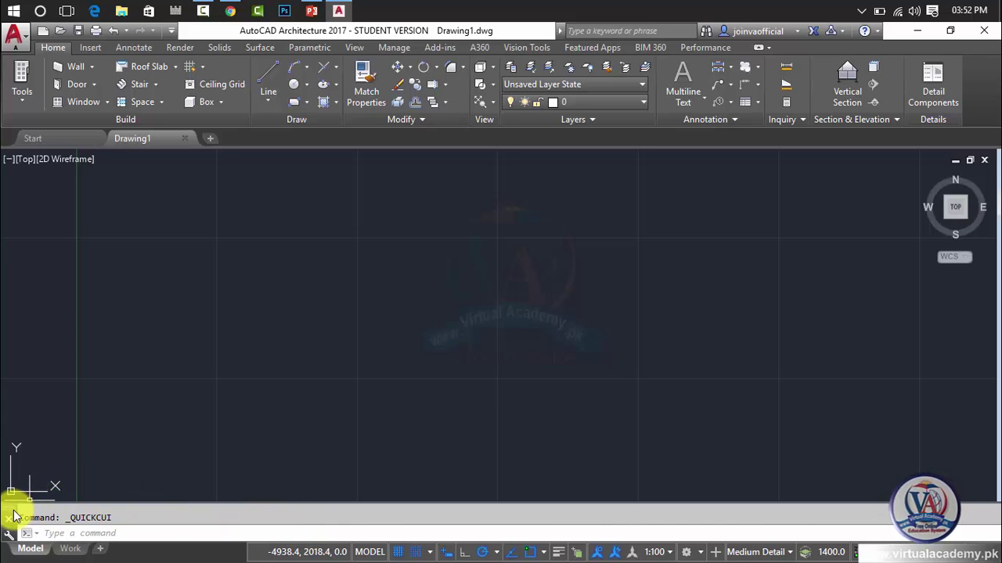
mouse_move(8, 514)
mouse_down()
mouse_move(161, 472)
mouse_move(185, 476)
mouse_up()
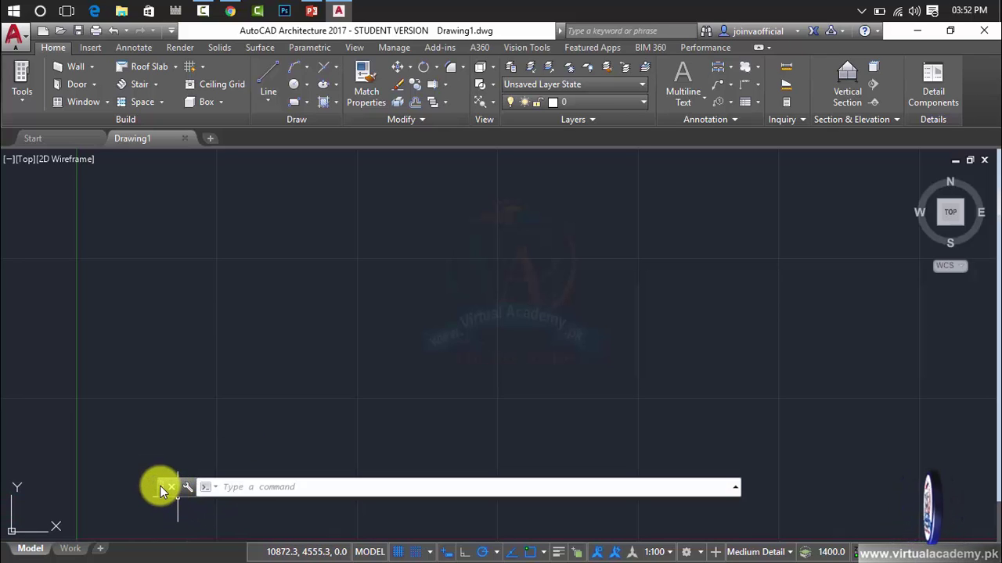
drag(158, 487, 274, 520)
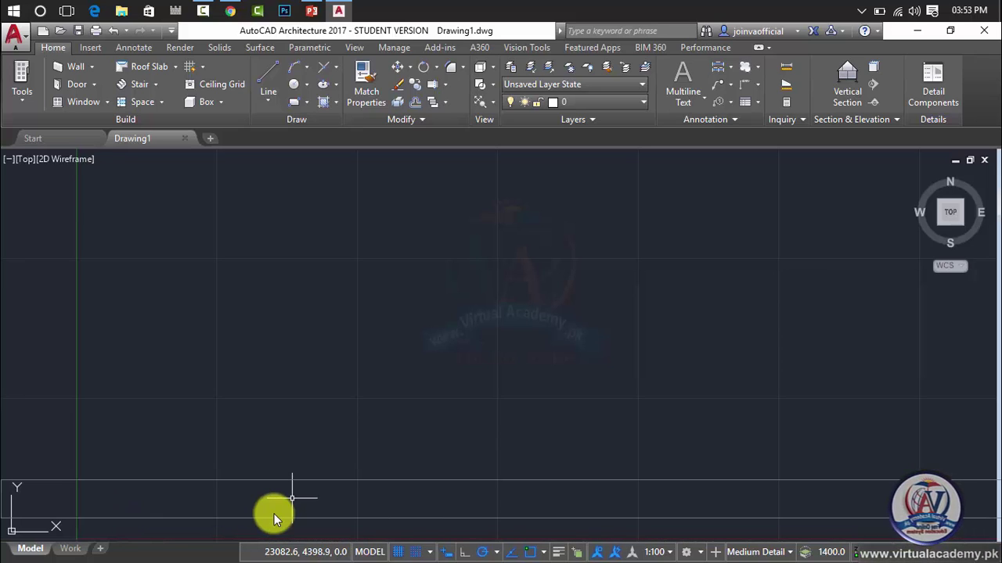
drag(274, 514, 274, 514)
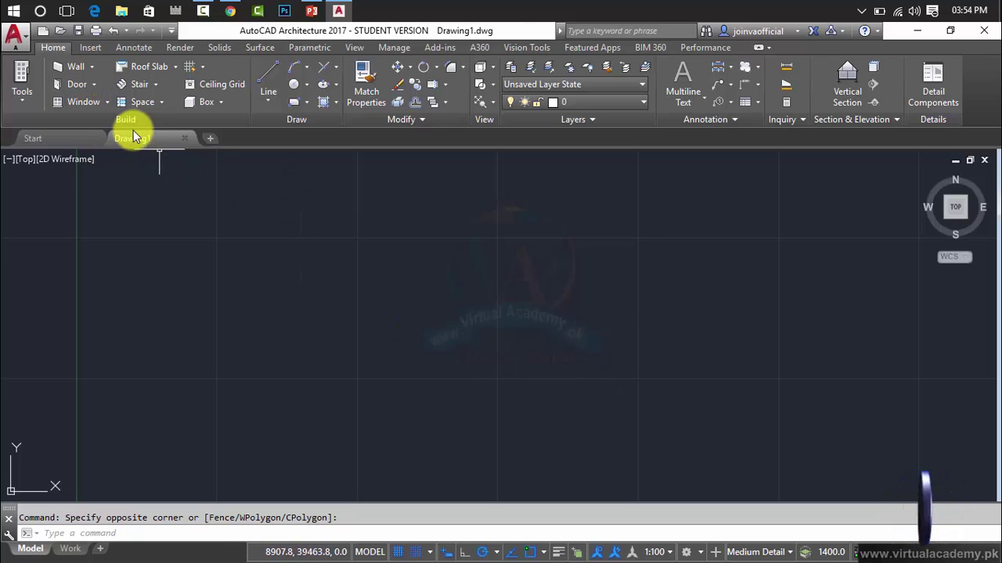
View the variants of the Door tool and dismiss the list without starting a command.
click(95, 83)
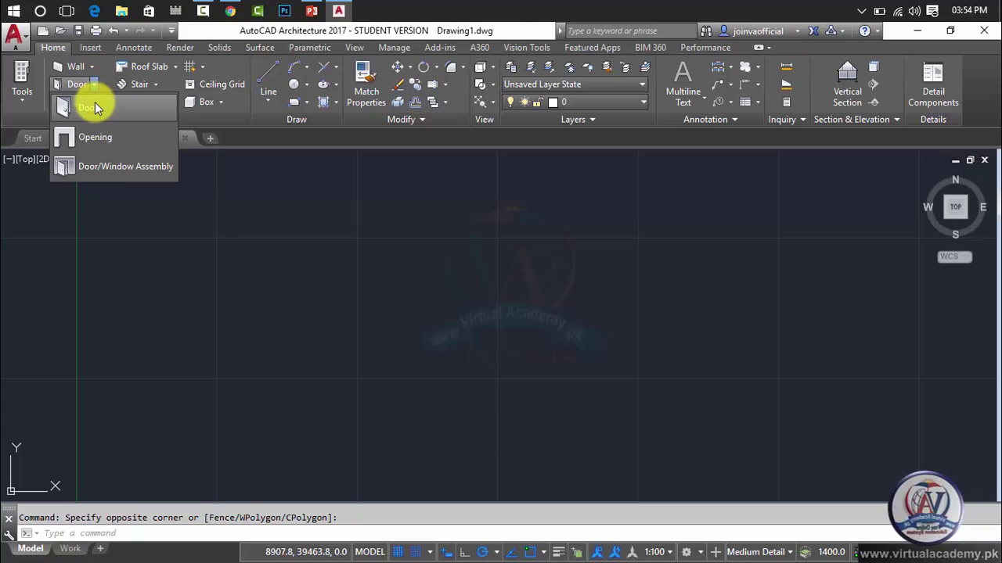
click(320, 218)
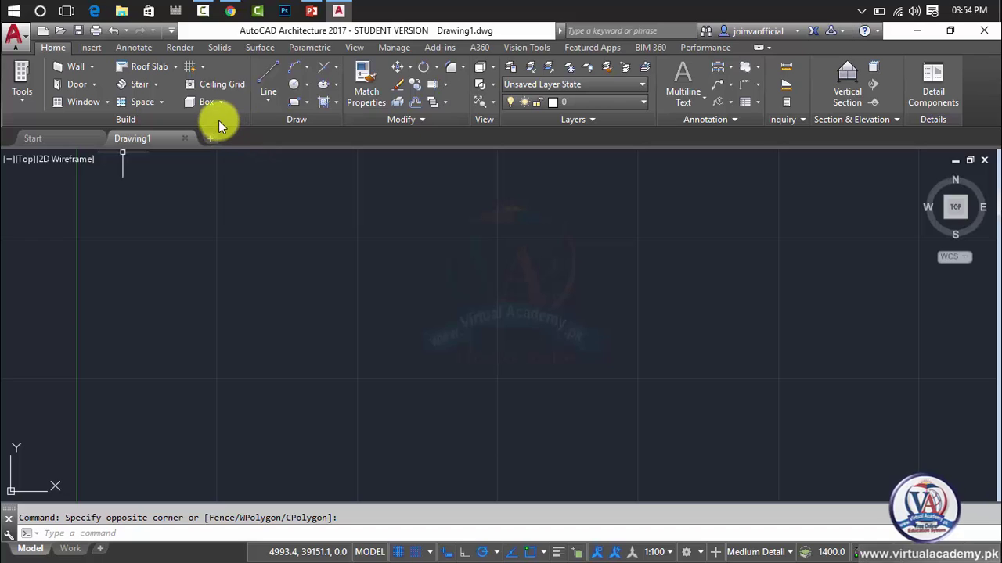
Look through the Insert, Annotate, Render, Solids, Surface, Parametric, View and Manage tool sets on the ribbon.
click(90, 47)
click(141, 49)
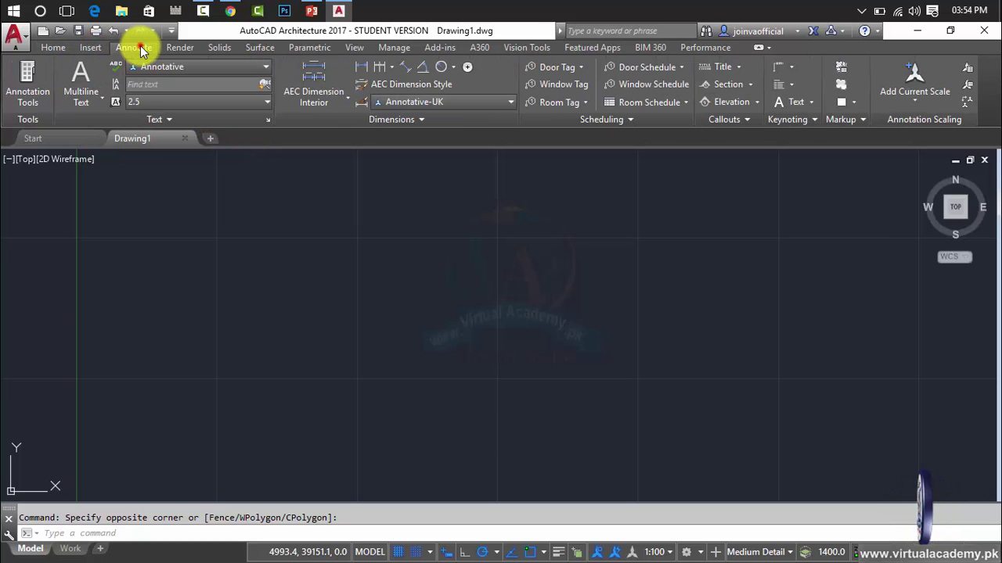
click(180, 48)
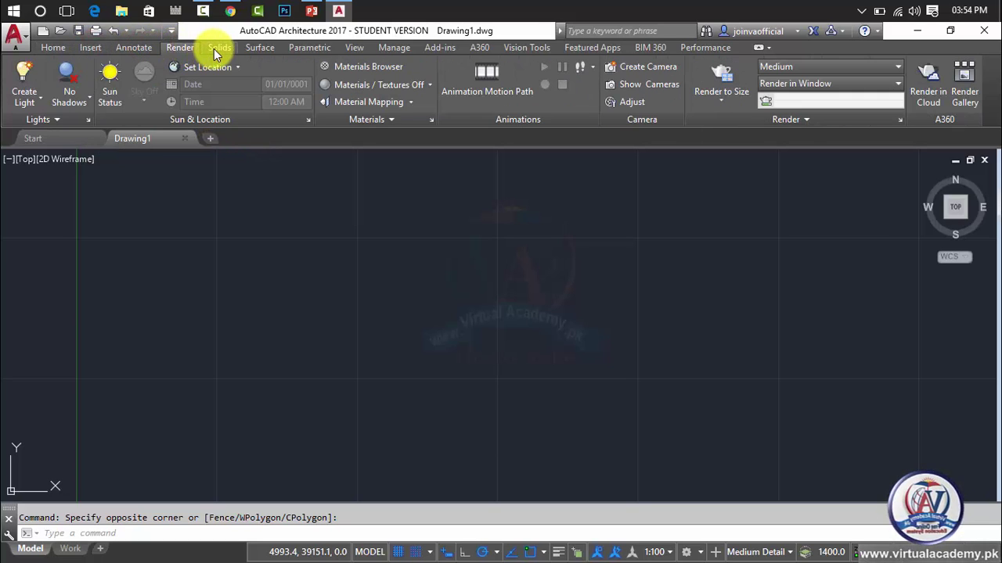
click(214, 49)
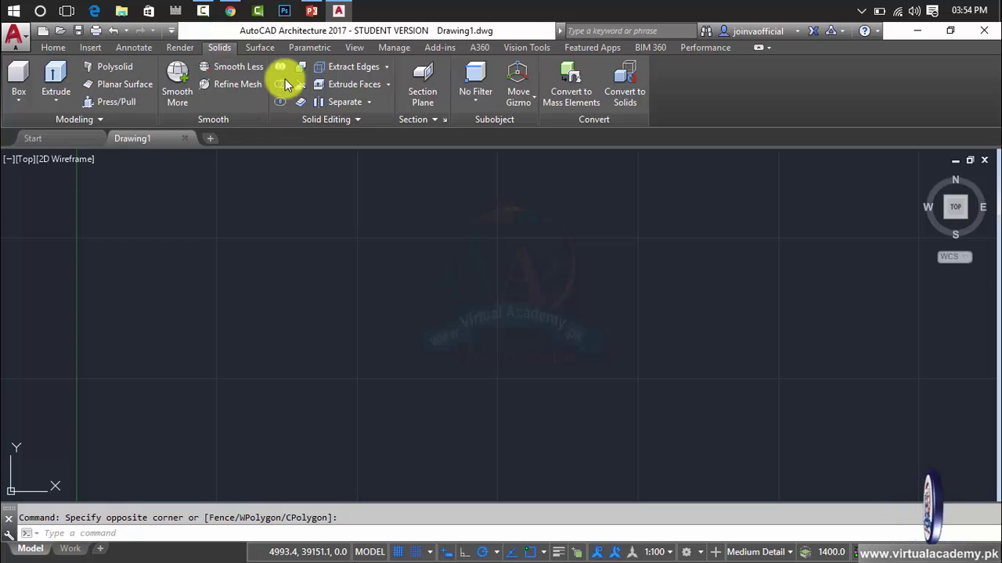
click(261, 50)
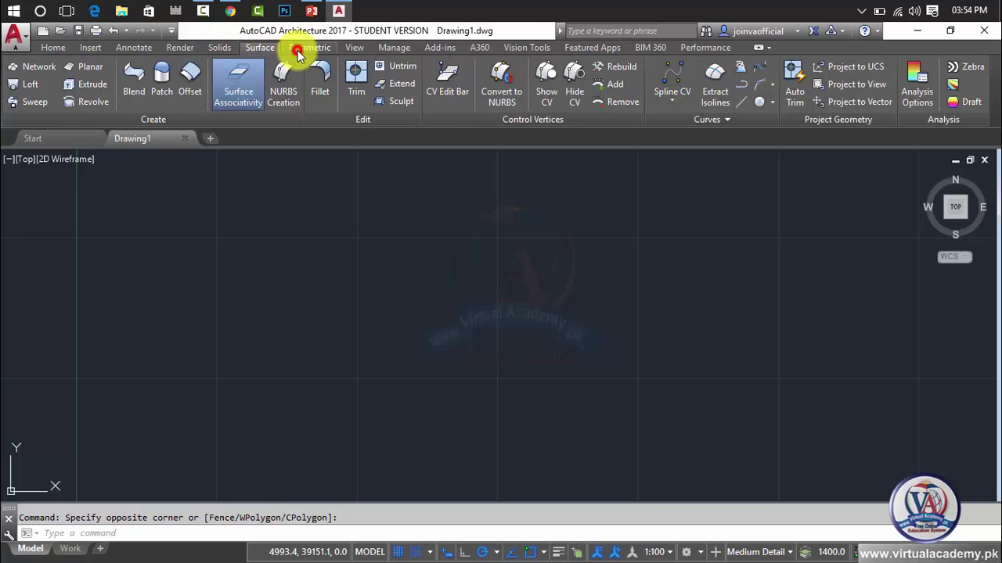
click(298, 50)
click(353, 49)
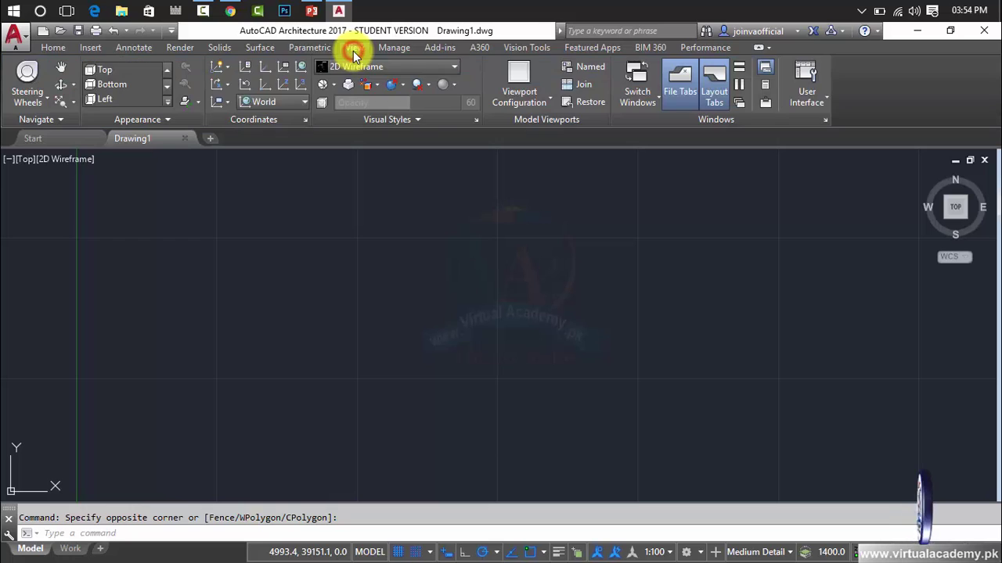
click(393, 50)
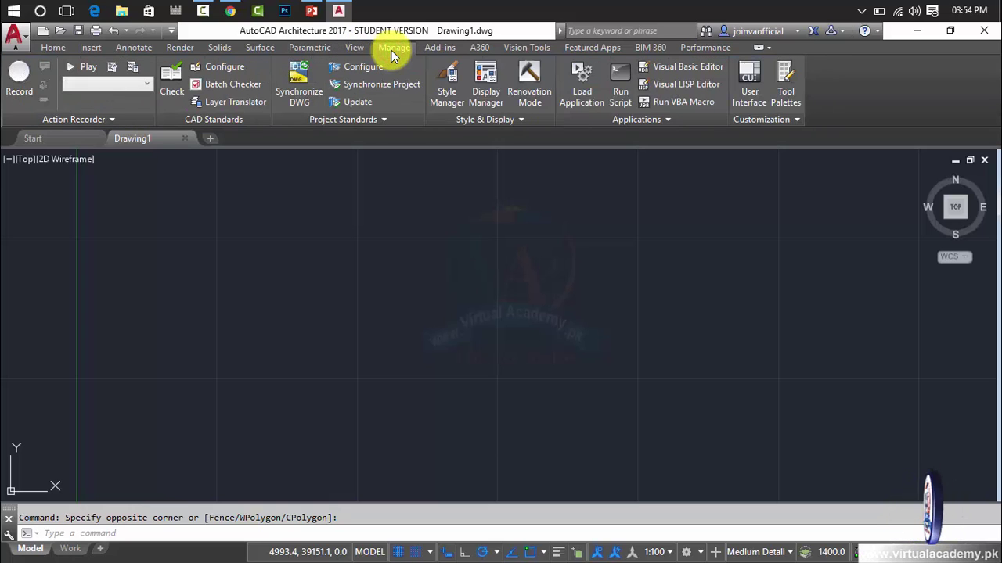
Hide the Manage and Add-ins tabs from the ribbon.
right_click(391, 50)
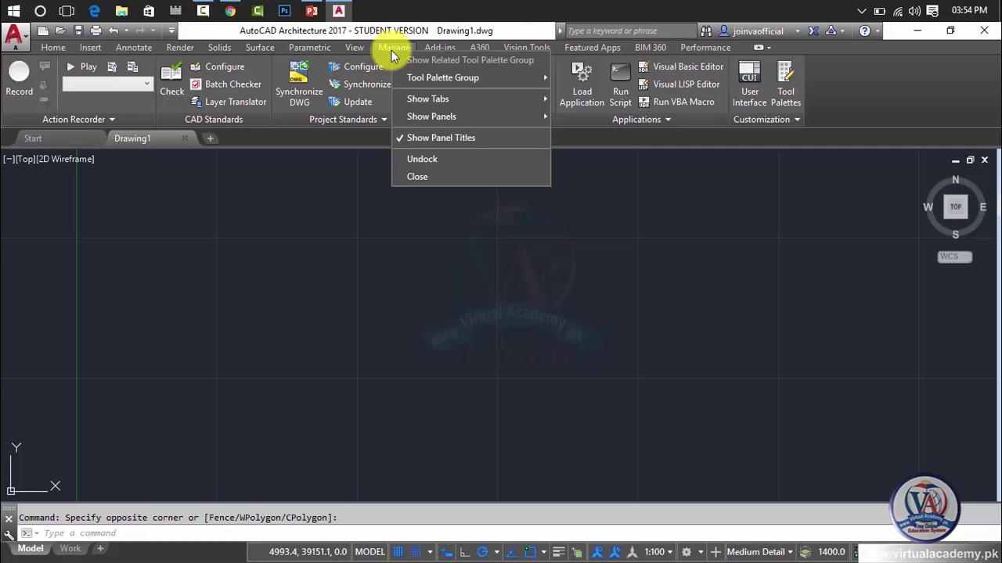
mouse_move(429, 100)
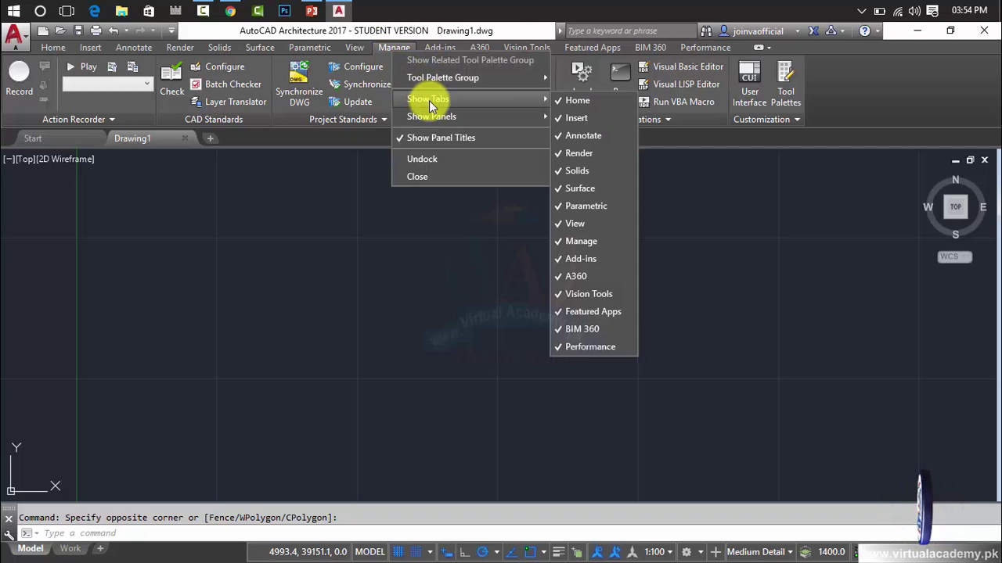
click(596, 243)
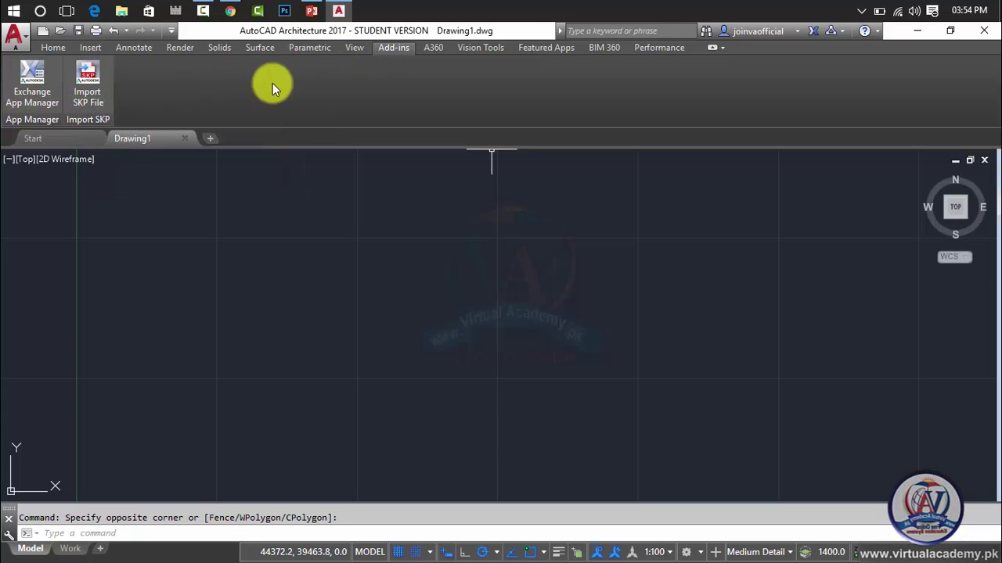
right_click(366, 79)
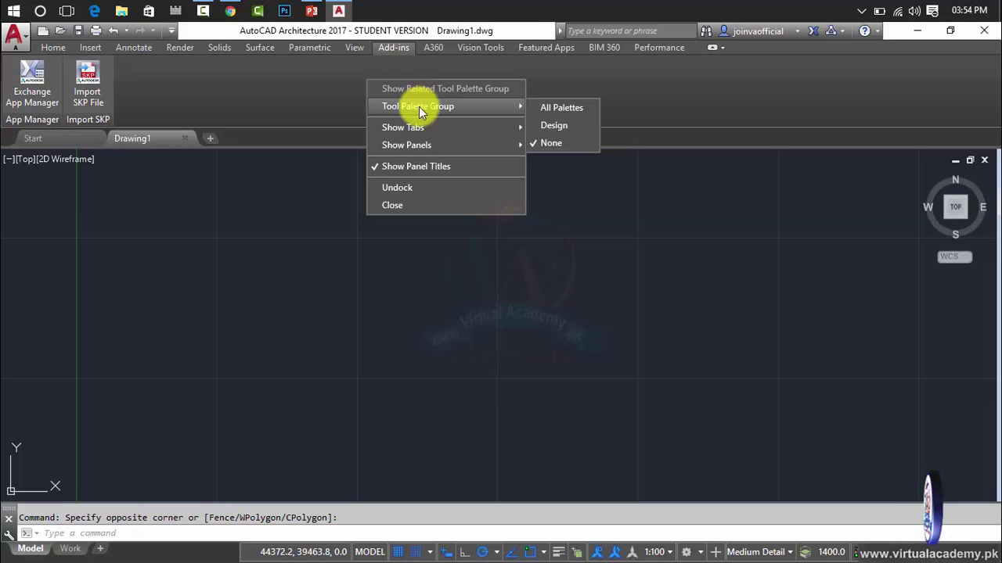
mouse_move(424, 128)
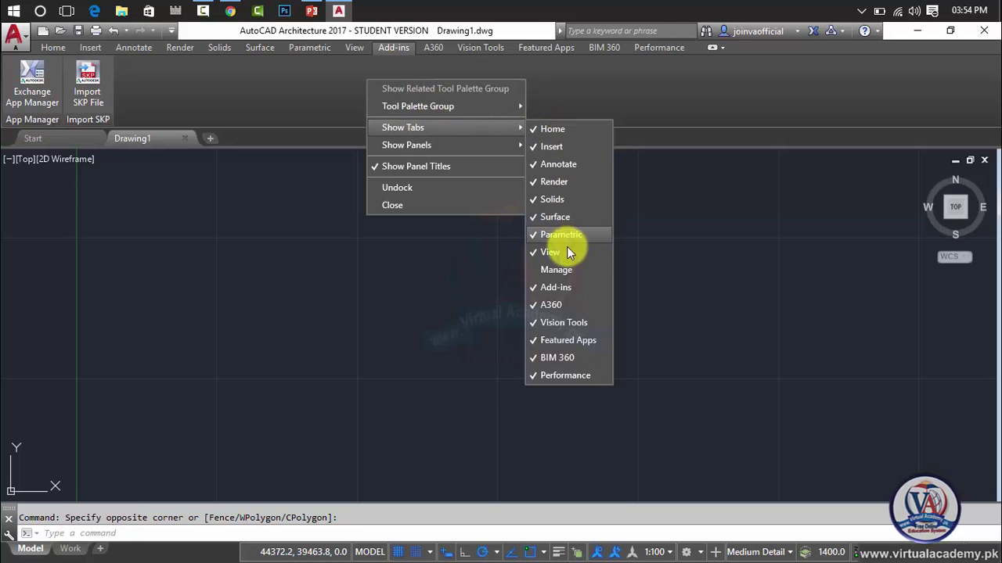
click(567, 286)
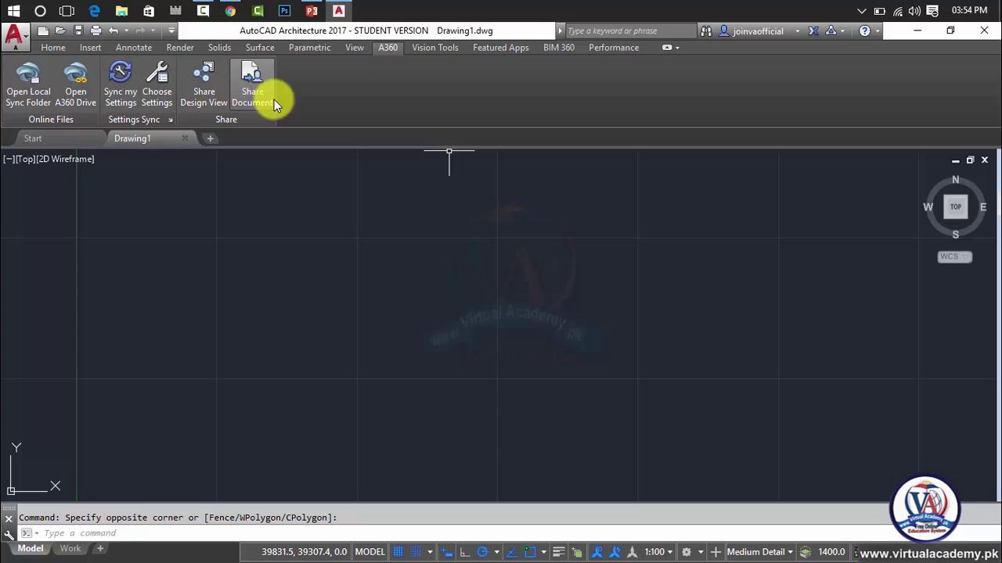
Hide the A360 and Vision Tools tabs from the ribbon.
right_click(361, 92)
mouse_move(438, 139)
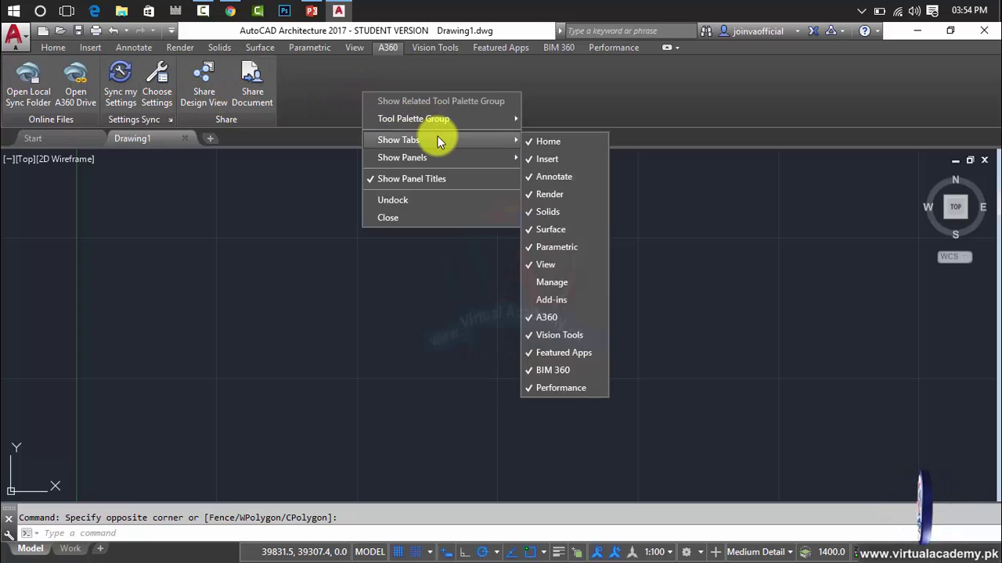
click(572, 318)
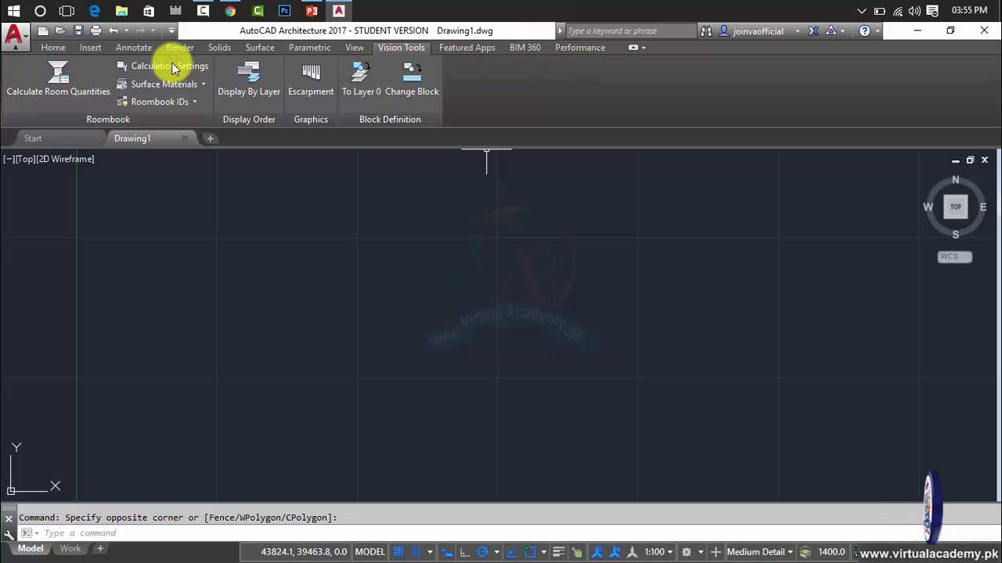
right_click(500, 82)
mouse_move(531, 127)
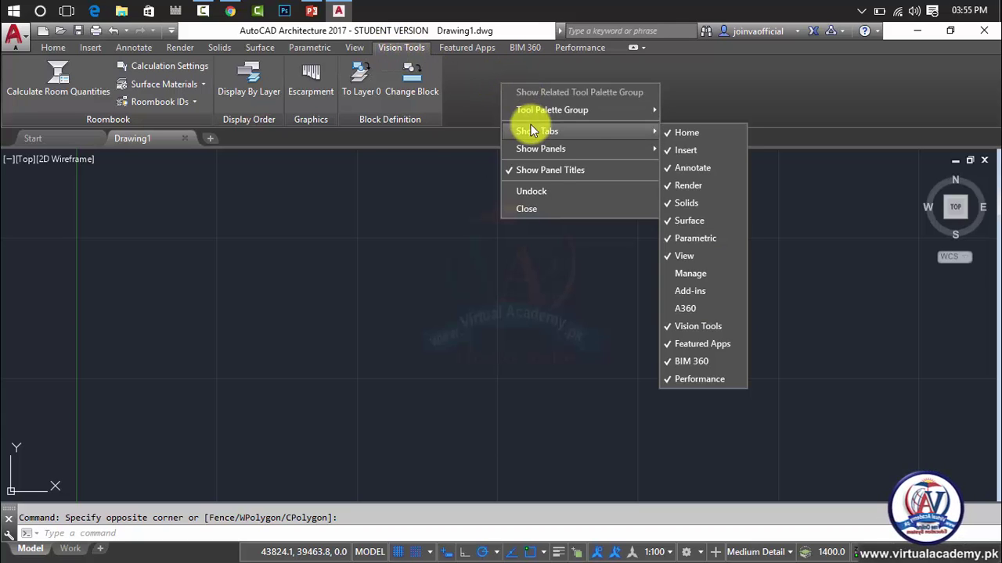
click(693, 327)
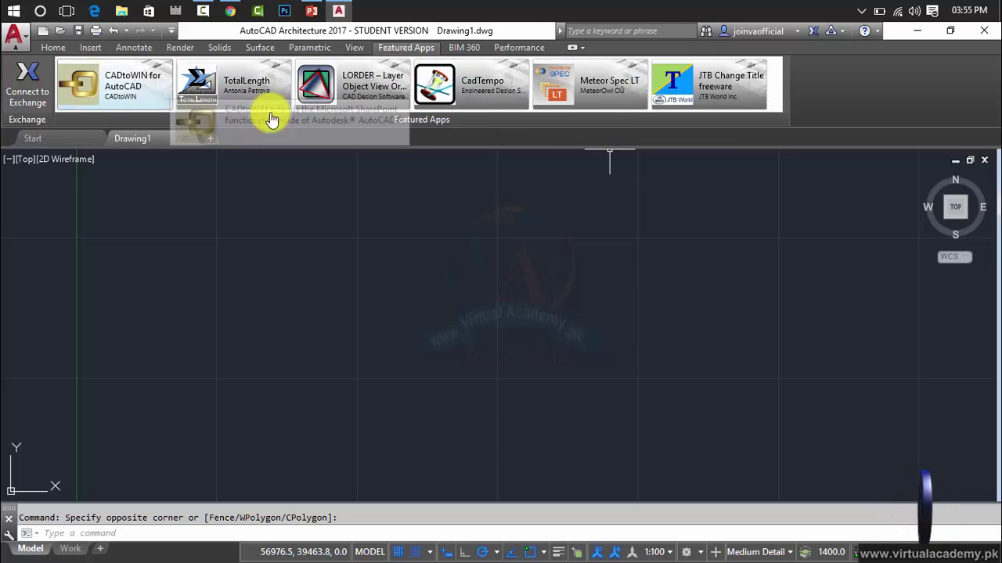
Hide the Featured Apps, BIM 360 and Performance tabs from the ribbon.
right_click(822, 81)
mouse_move(889, 137)
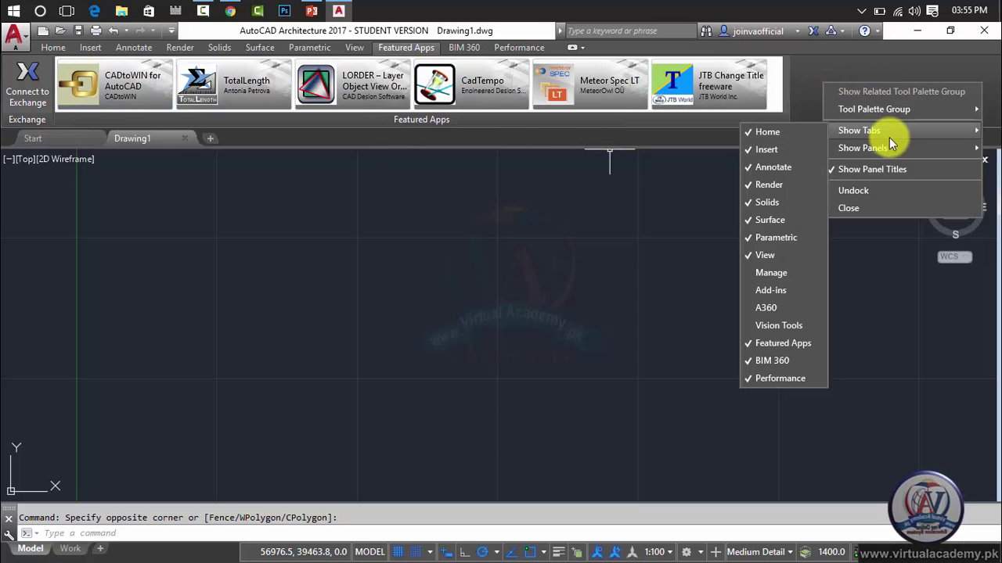
click(783, 343)
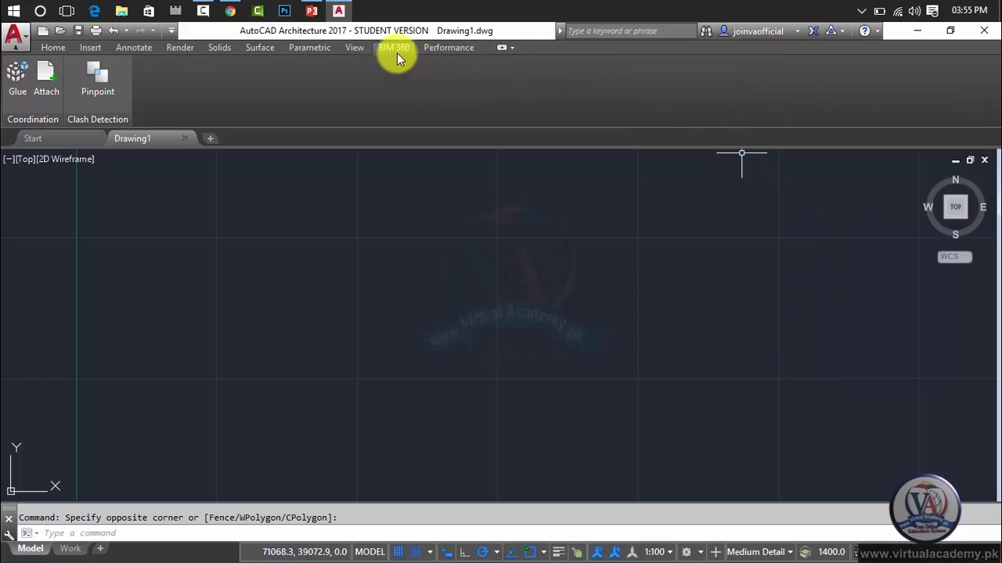
right_click(211, 82)
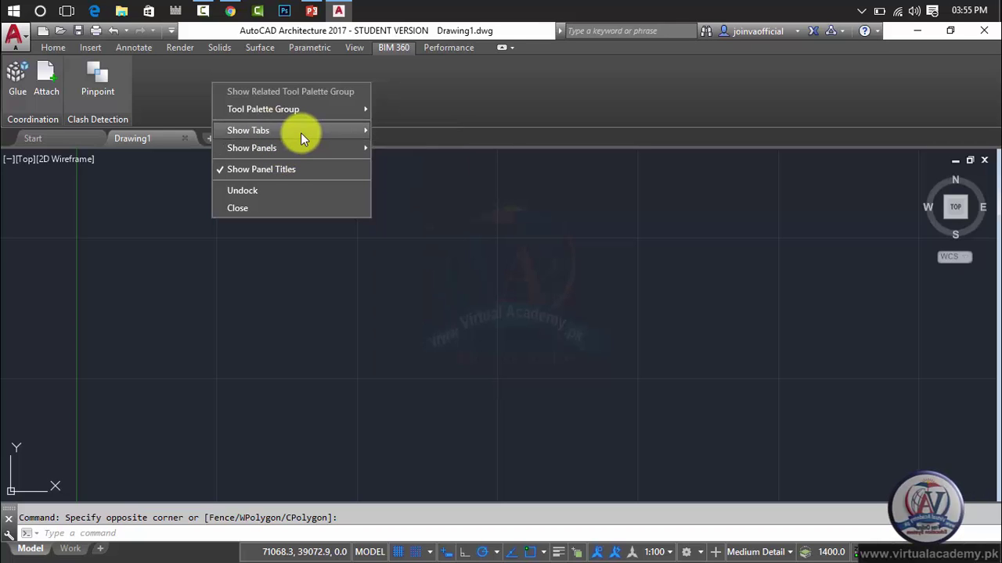
click(451, 358)
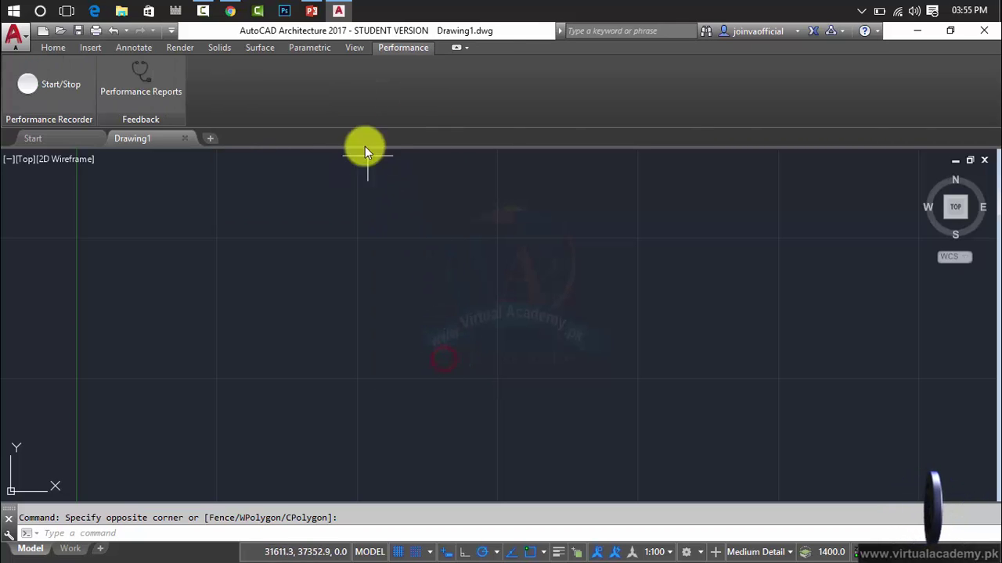
right_click(349, 97)
mouse_move(416, 146)
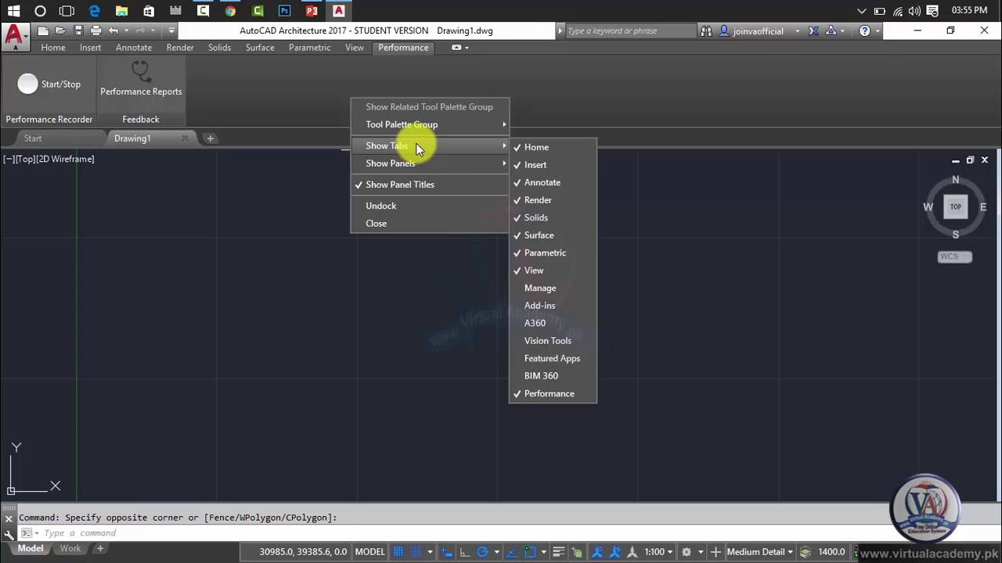
click(546, 394)
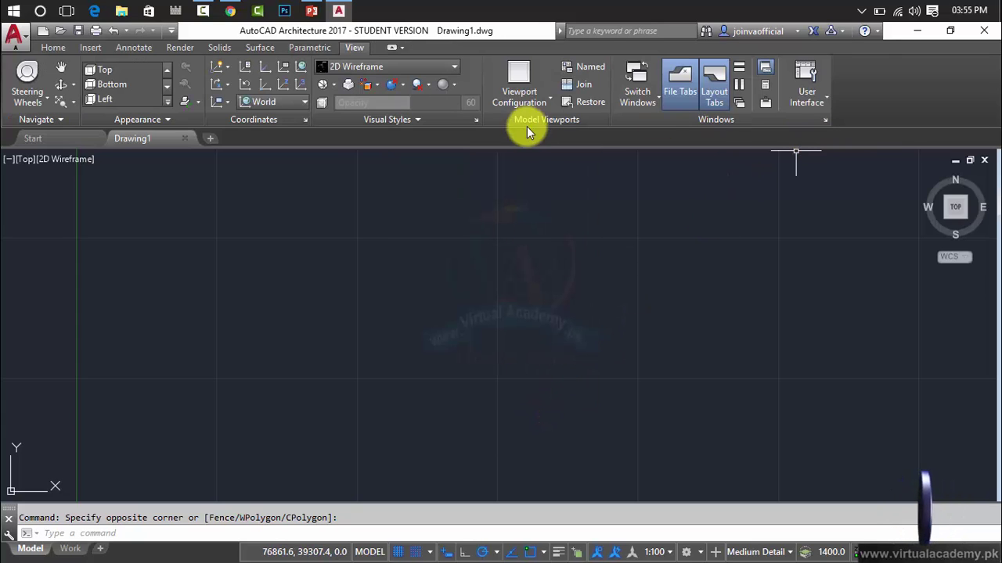
Look through the remaining ribbon tool sets from Home to View and return to the Home tools.
click(56, 48)
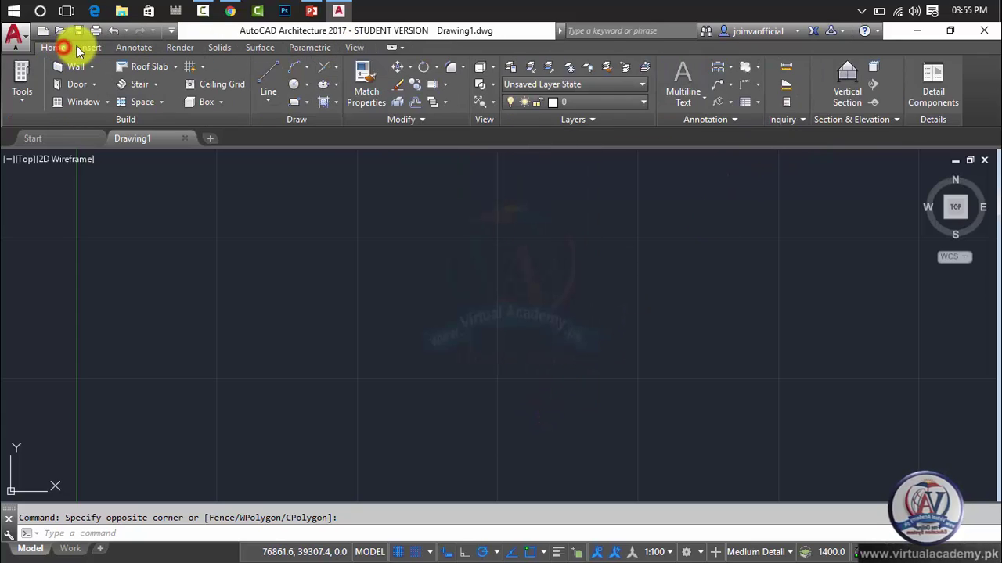
click(90, 47)
click(135, 48)
click(170, 49)
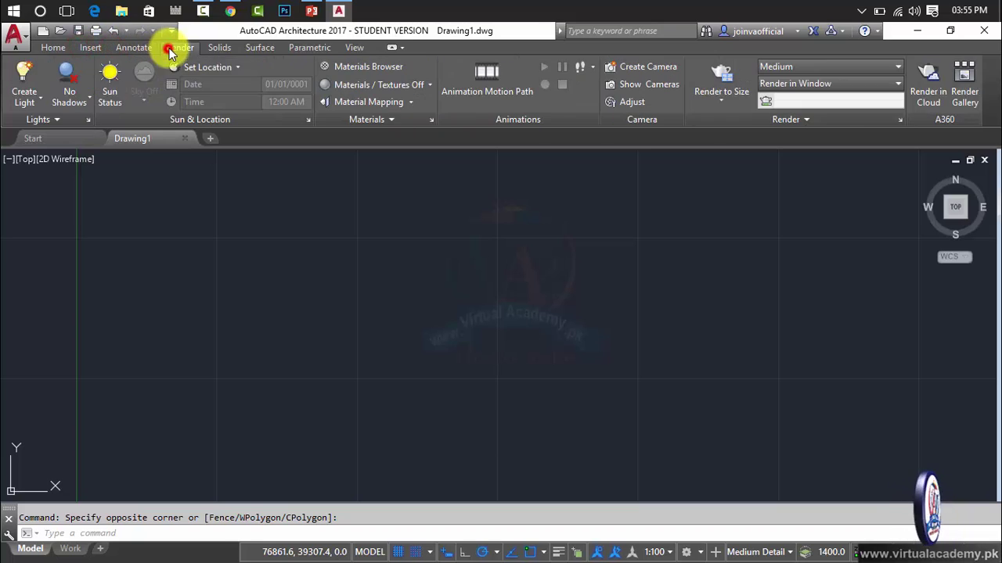
click(223, 48)
click(255, 48)
click(299, 49)
click(351, 48)
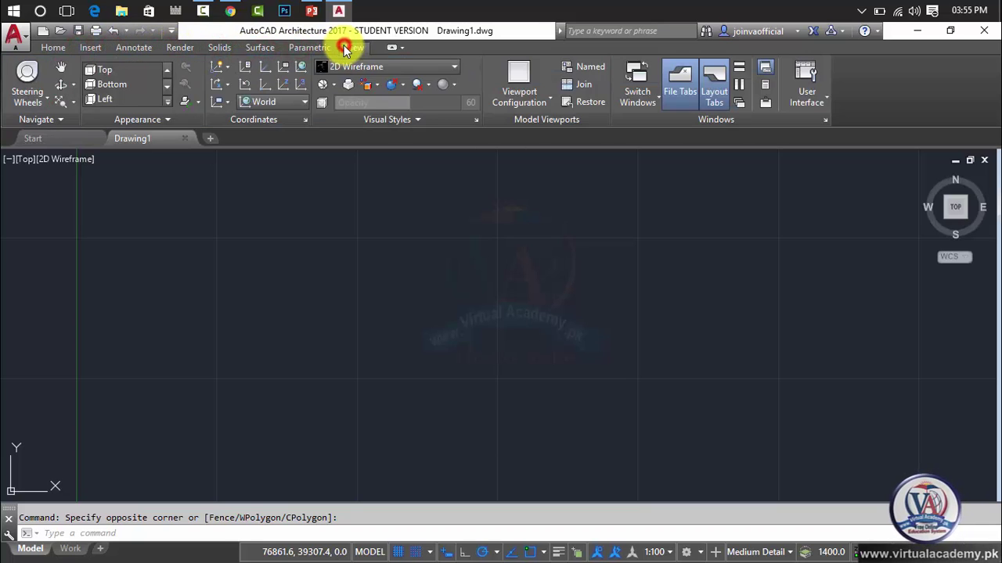
click(298, 48)
click(227, 47)
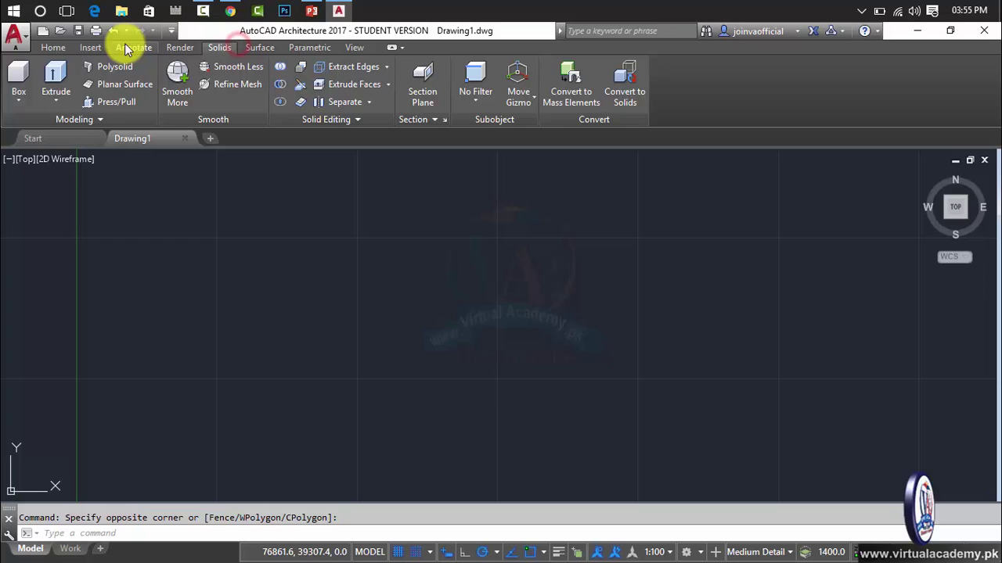
click(55, 47)
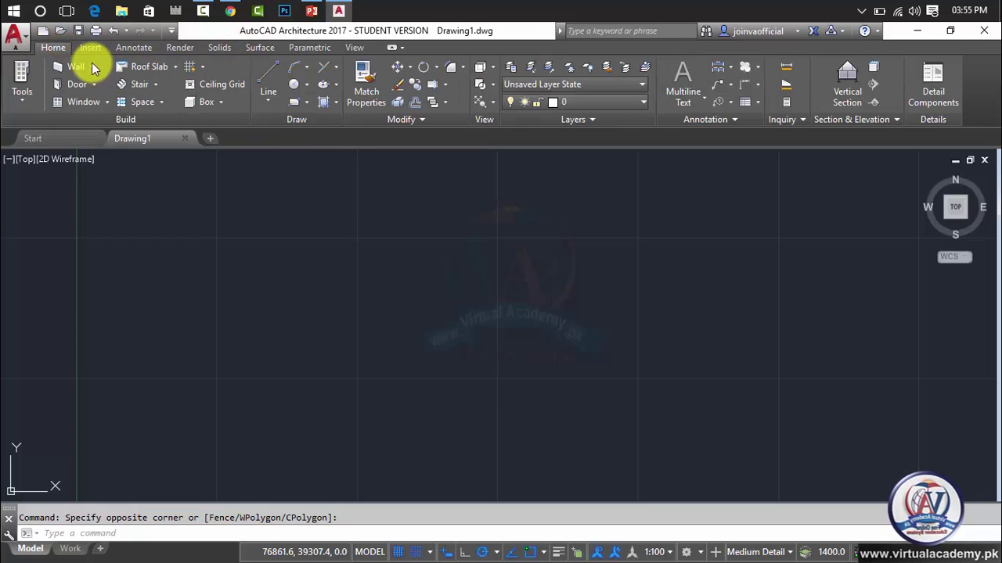
Review the Insert, Annotate, Render, Solids, Surface, Parametric and View tool sets once more, ending on the Home tools.
click(88, 47)
click(131, 48)
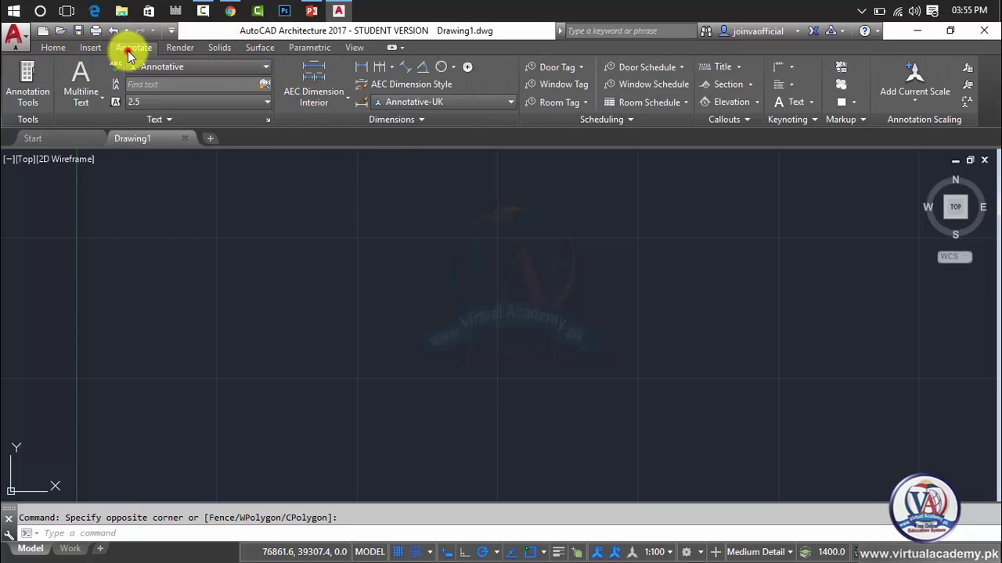
click(179, 47)
click(220, 49)
click(259, 49)
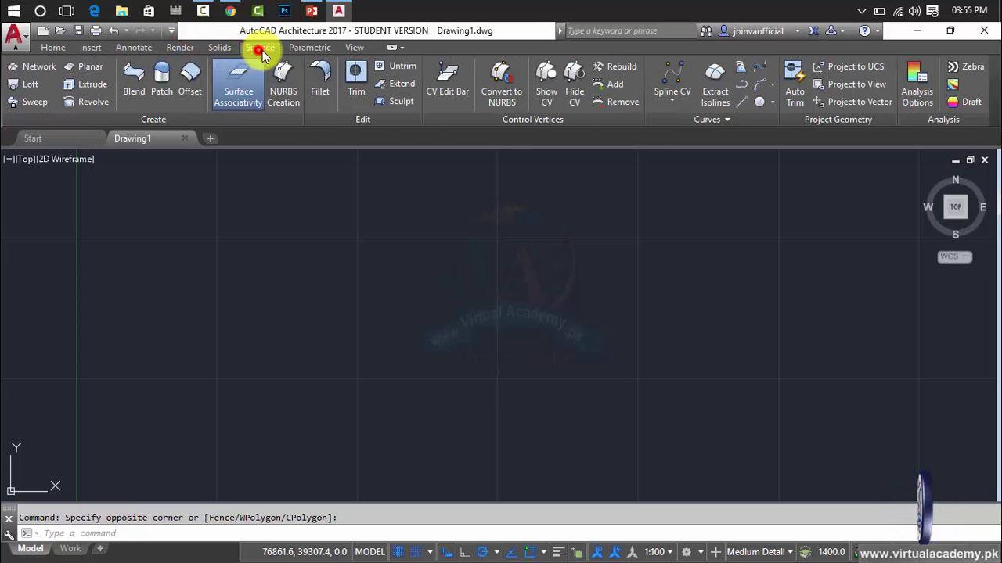
click(300, 48)
click(351, 48)
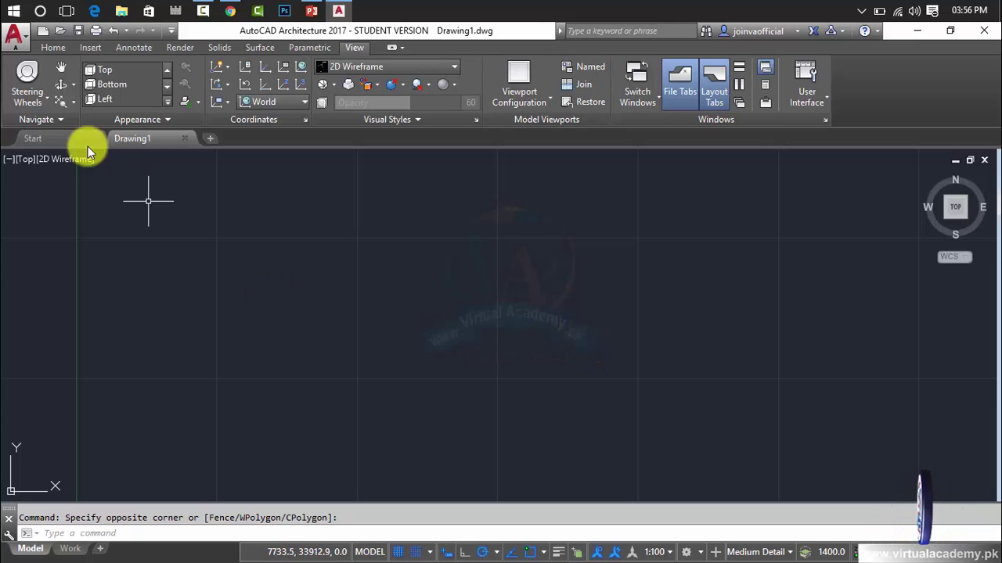
click(90, 47)
click(55, 48)
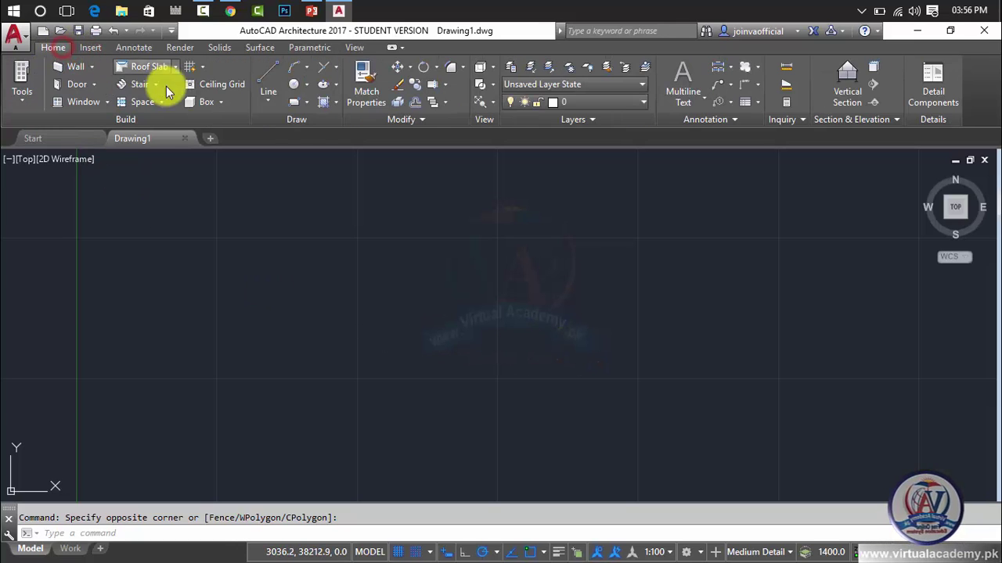